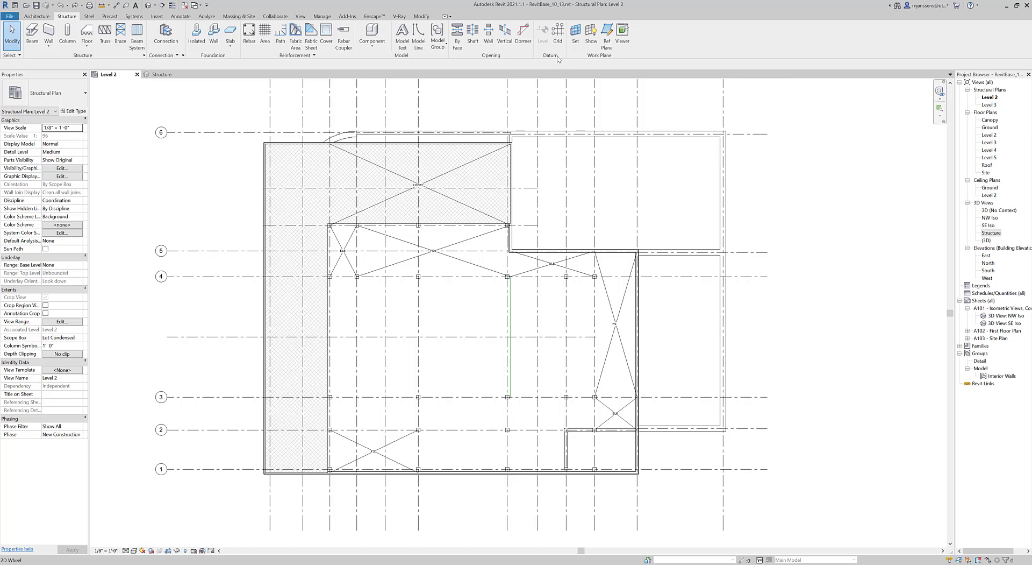
Step: Start the Beam tool on Level 2 and review the available beam types
{"action": "left_click", "coordinate": [32, 34]}
{"action": "left_click", "coordinate": [56, 100]}
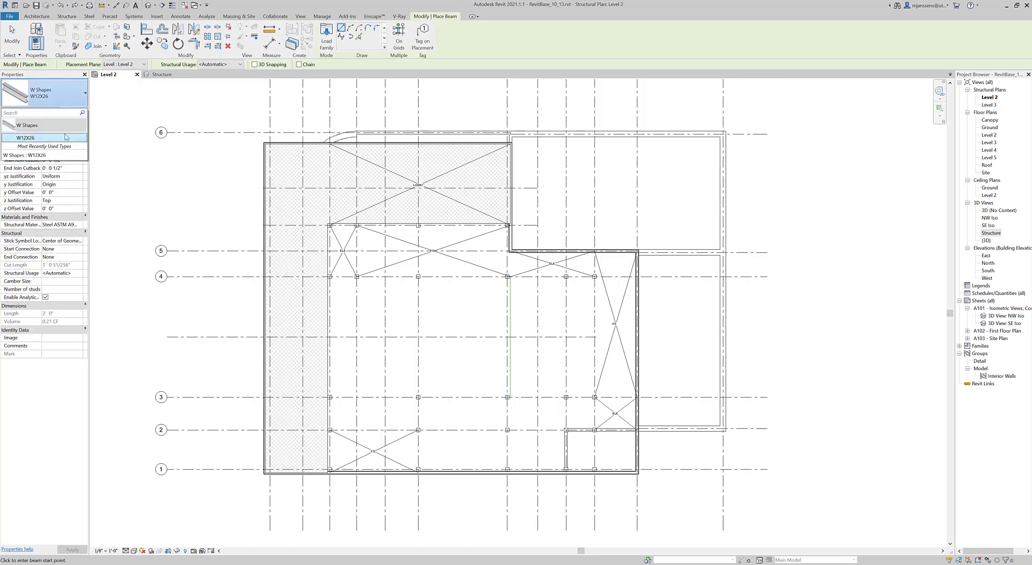
{"action": "left_click", "coordinate": [48, 139]}
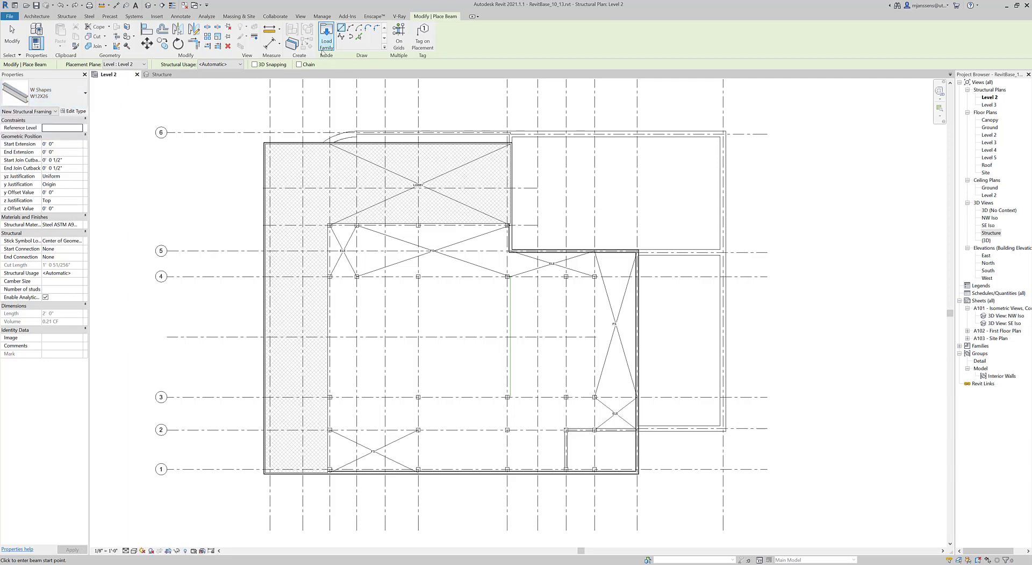
{"action": "left_click", "coordinate": [157, 16]}
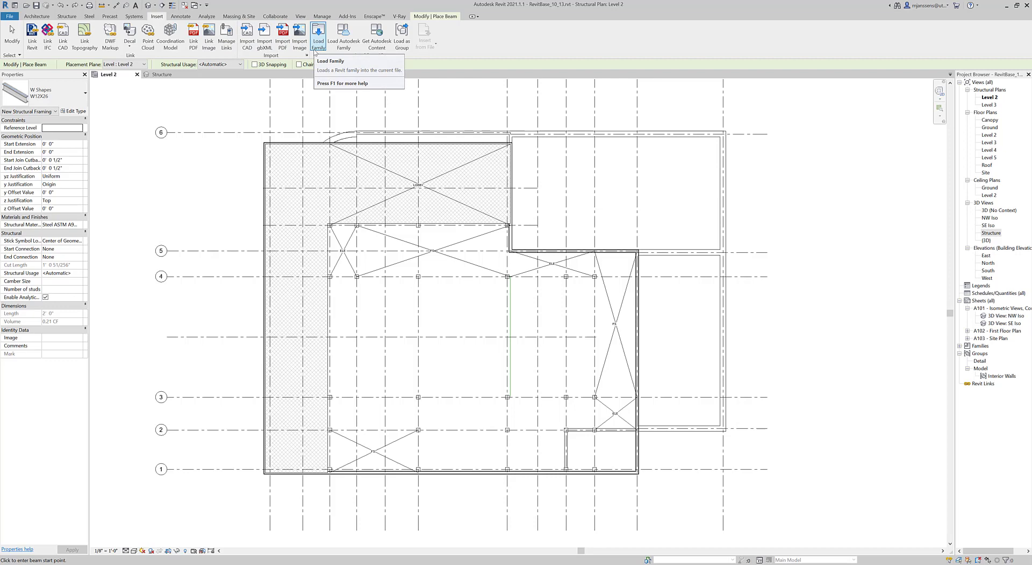
{"action": "left_click", "coordinate": [437, 16]}
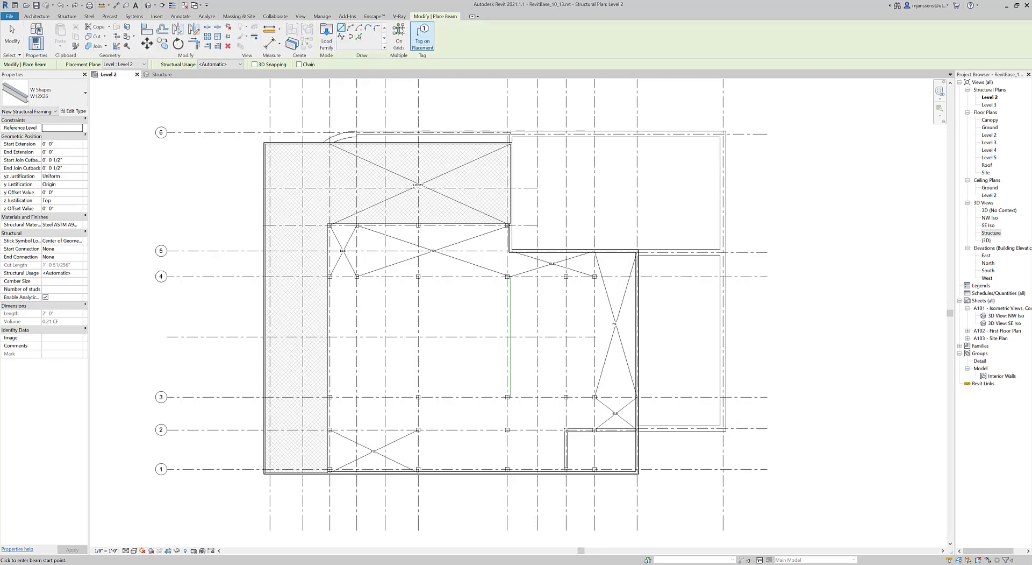
Step: Load Concrete-Rectangular Beam.rfa from English-Imperial > Structural Framing > Concrete
{"action": "left_click", "coordinate": [326, 35]}
{"action": "left_click", "coordinate": [479, 202]}
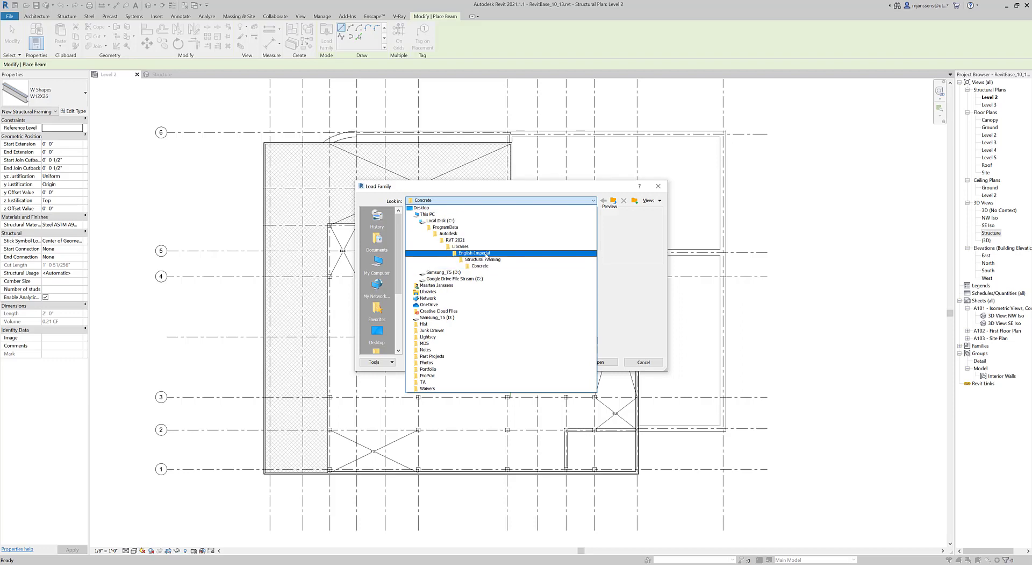
{"action": "left_click", "coordinate": [485, 254]}
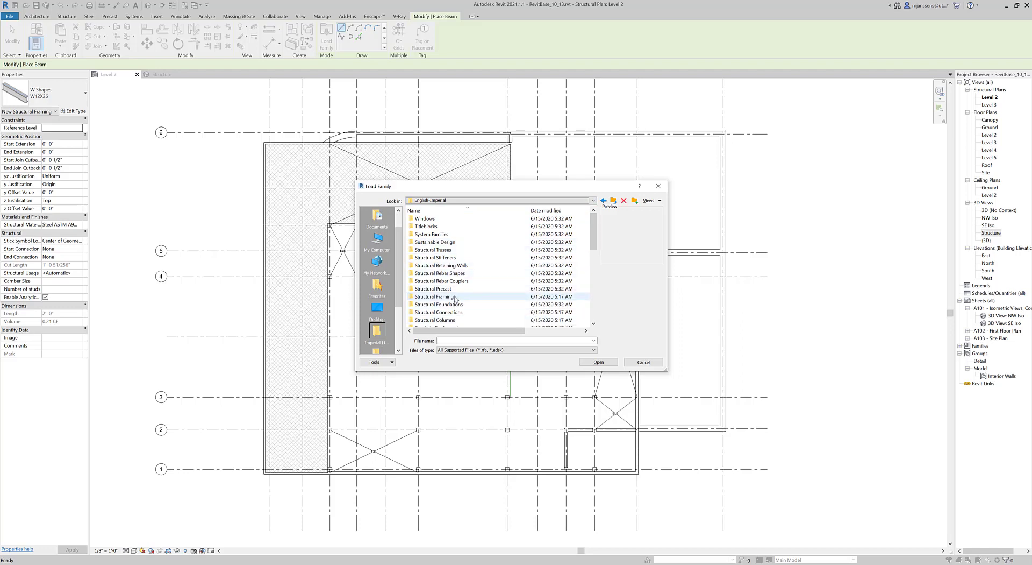
{"action": "double_click", "coordinate": [432, 297]}
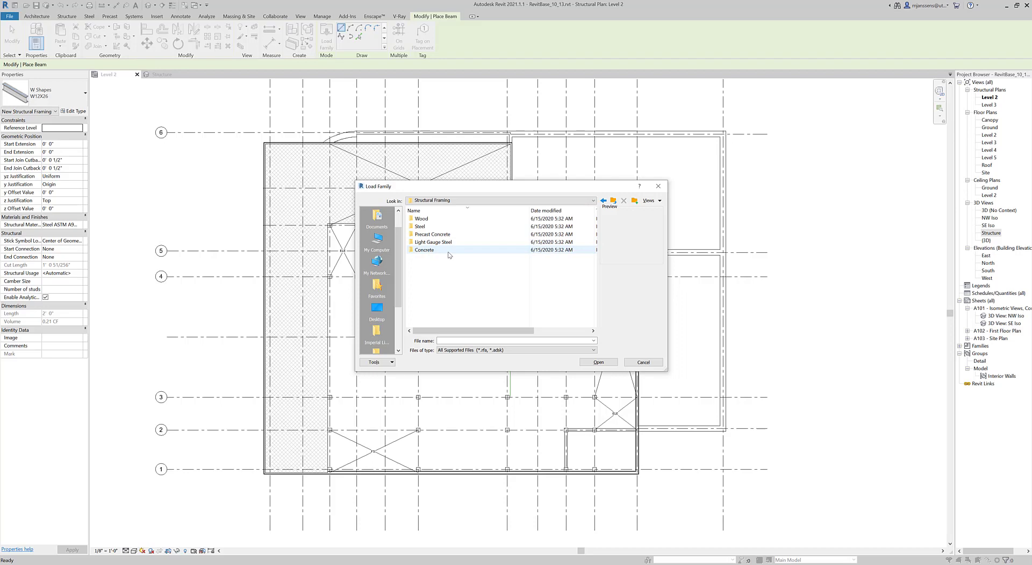
{"action": "double_click", "coordinate": [448, 250]}
{"action": "left_click", "coordinate": [449, 235]}
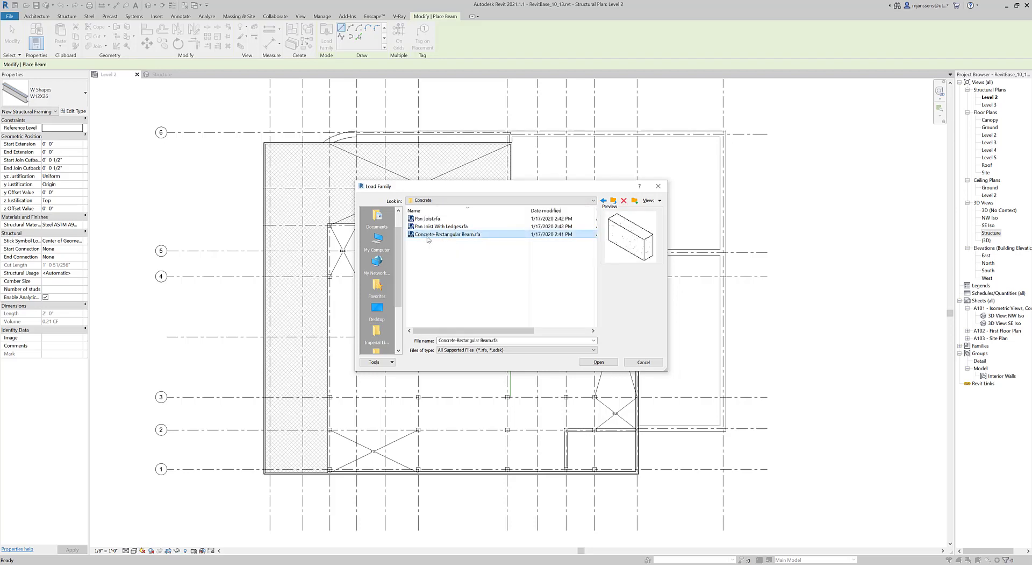
{"action": "left_click", "coordinate": [591, 364]}
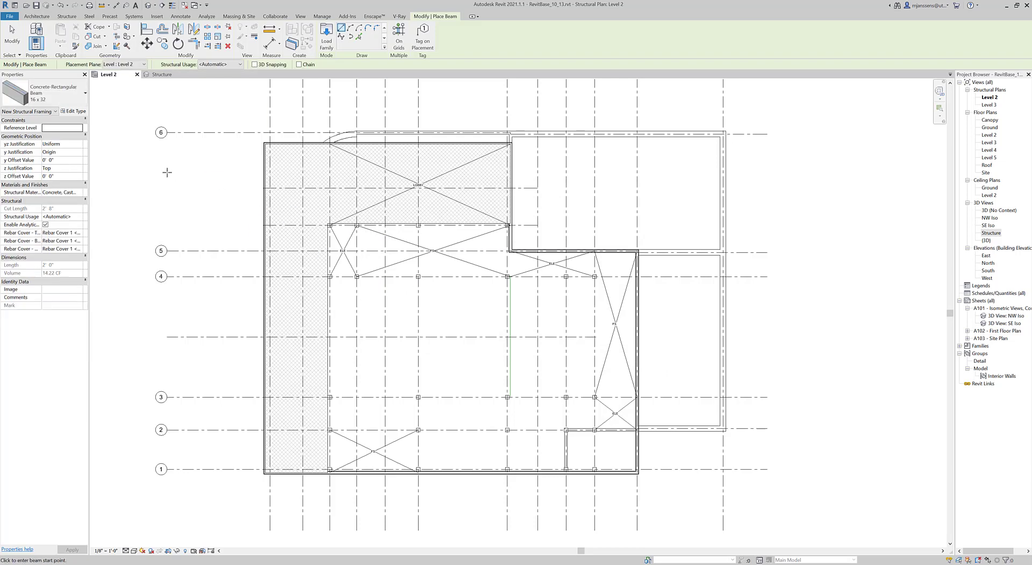
{"action": "left_click", "coordinate": [64, 101]}
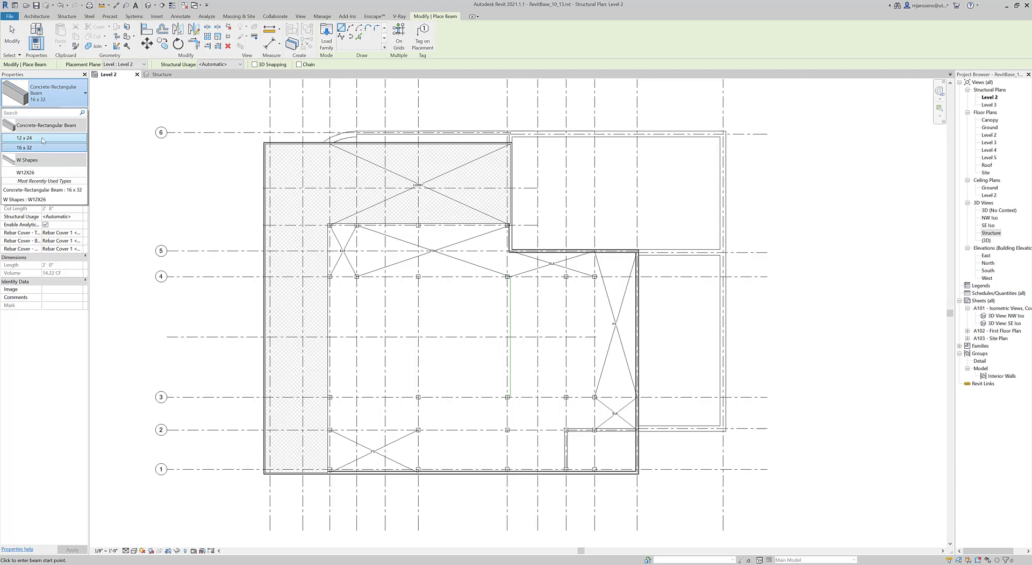
Step: Duplicate the 16 x 32 beam type as a new type named 10 x 20
{"action": "mouse_move", "coordinate": [43, 140]}
{"action": "left_click", "coordinate": [45, 97]}
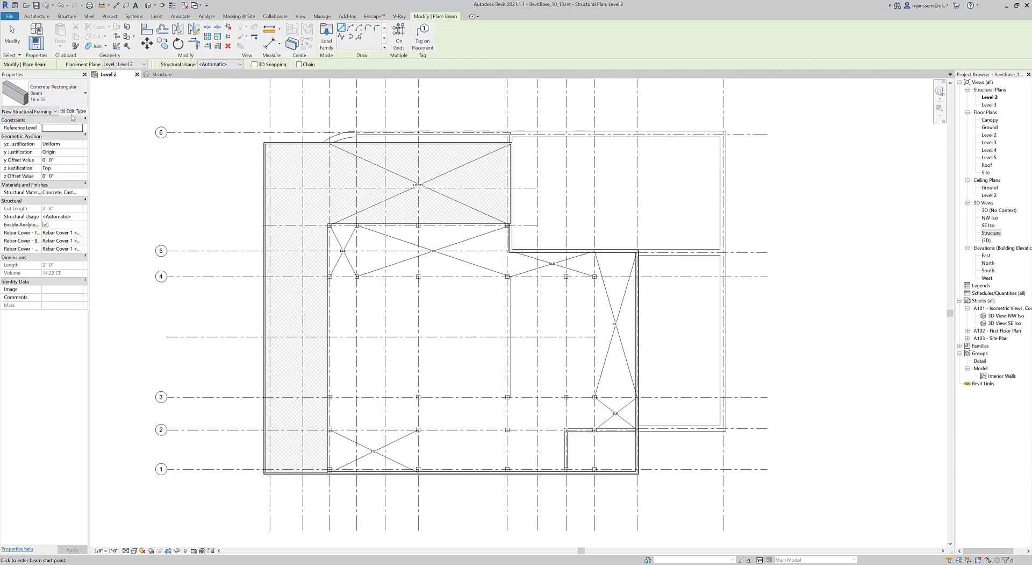
{"action": "left_click", "coordinate": [74, 111]}
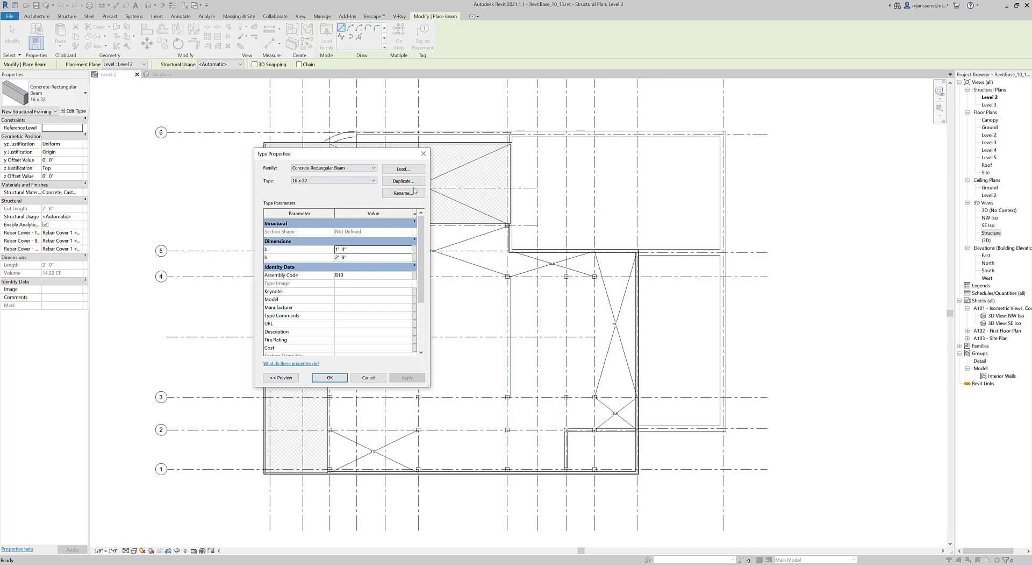
{"action": "left_click", "coordinate": [413, 182]}
{"action": "type", "text": "10 x 20"}
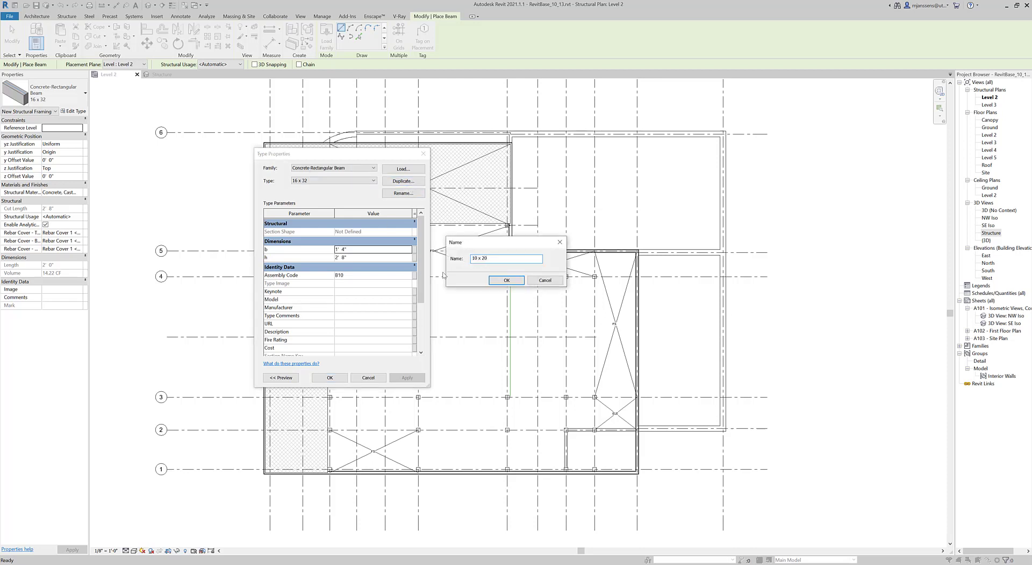
{"action": "left_click", "coordinate": [514, 283]}
{"action": "left_click", "coordinate": [474, 258]}
{"action": "left_click", "coordinate": [506, 279]}
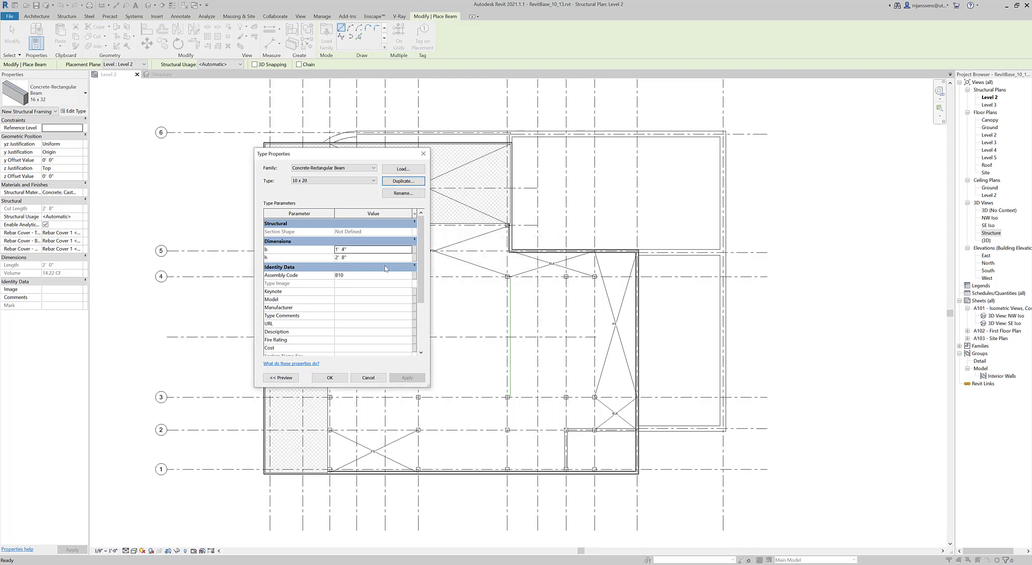
Step: Set the 10 x 20 type's width b to 0' 10" and depth h to 1' 8"
{"action": "left_click", "coordinate": [356, 251]}
{"action": "type", "text": "10"}
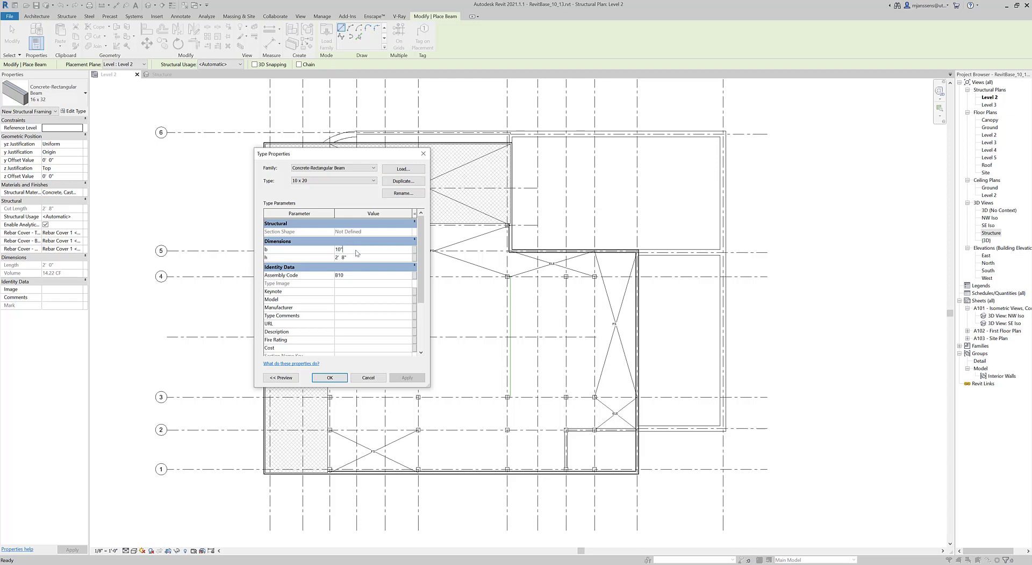
{"action": "key", "text": "Tab"}
{"action": "type", "text": "20"}
{"action": "left_click", "coordinate": [362, 182]}
{"action": "left_click", "coordinate": [361, 186]}
Step: Draw a 10 x 20 beam along the left grid line between two column midpoints
{"action": "left_click", "coordinate": [330, 377]}
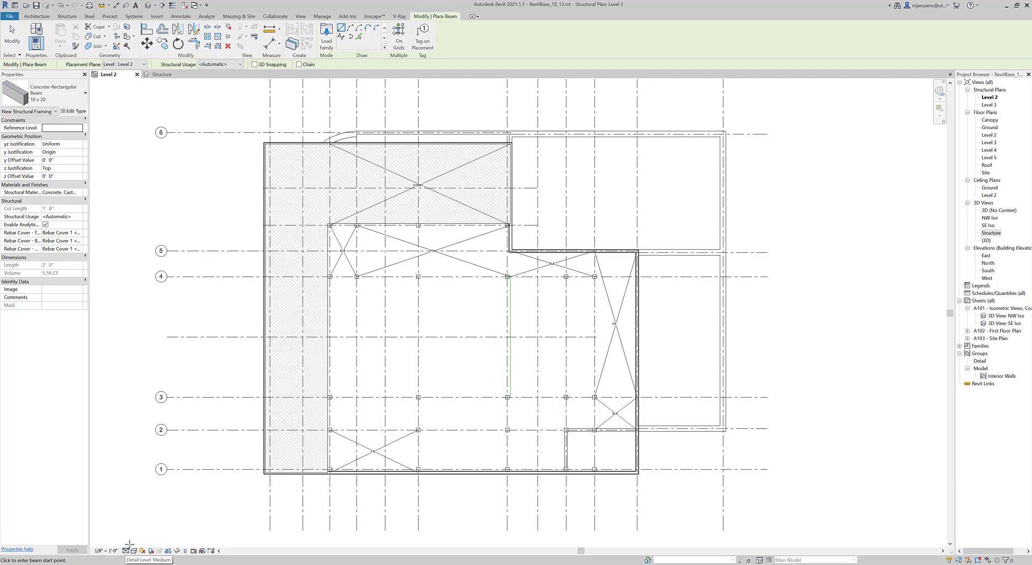
{"action": "scroll", "coordinate": [369, 340], "scroll_direction": "up", "scroll_amount": 1}
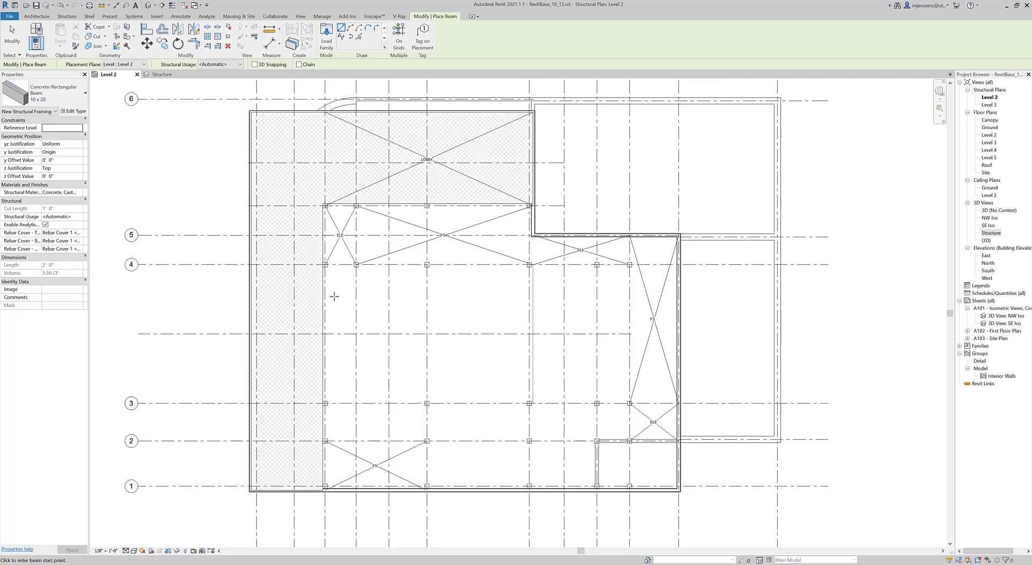
{"action": "scroll", "coordinate": [340, 346], "scroll_direction": "up", "scroll_amount": 2}
{"action": "scroll", "coordinate": [397, 355], "scroll_direction": "up", "scroll_amount": 3}
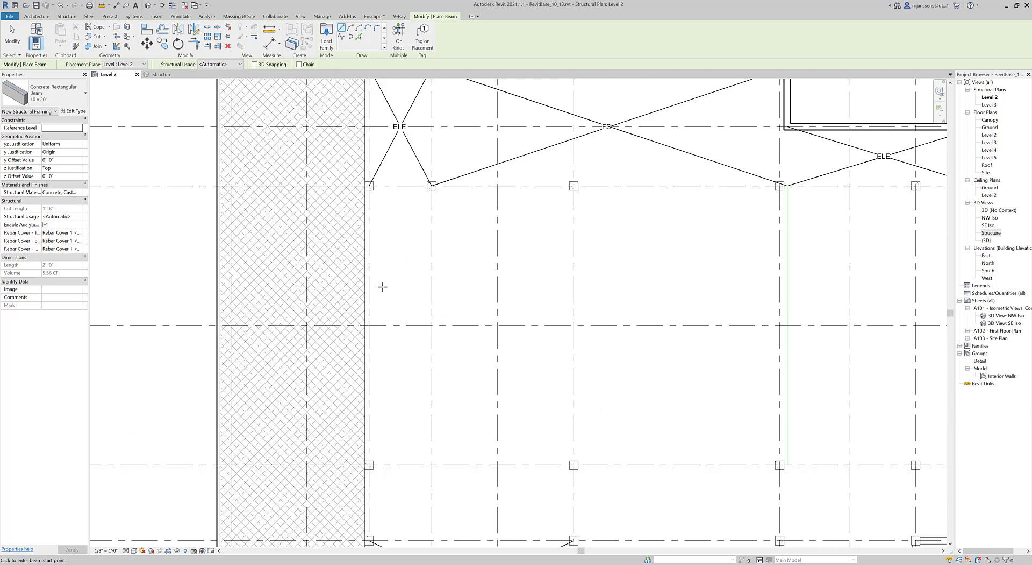
{"action": "scroll", "coordinate": [369, 186], "scroll_direction": "up", "scroll_amount": 5}
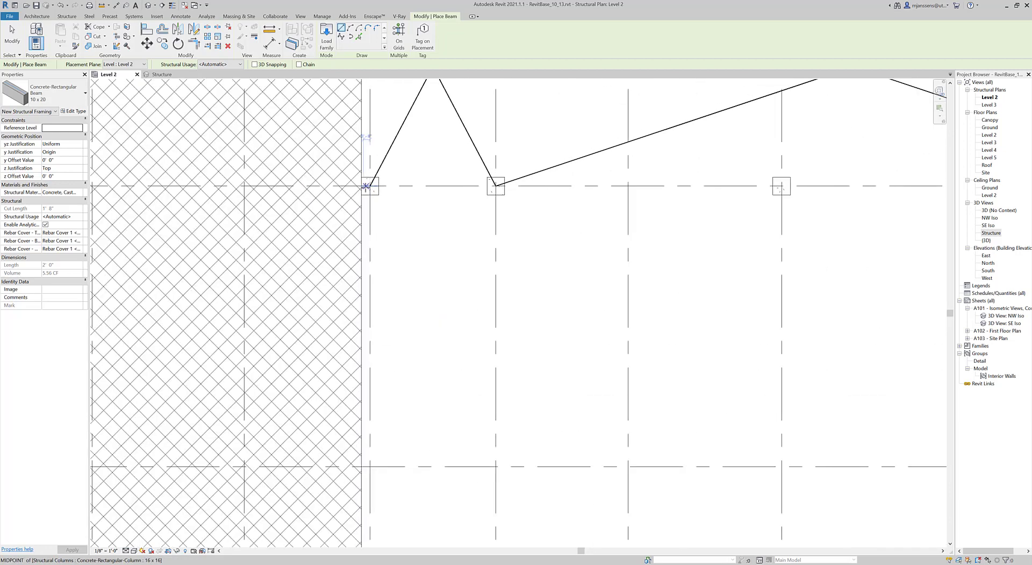
{"action": "left_click", "coordinate": [370, 185]}
{"action": "scroll", "coordinate": [445, 312], "scroll_direction": "down", "scroll_amount": 3}
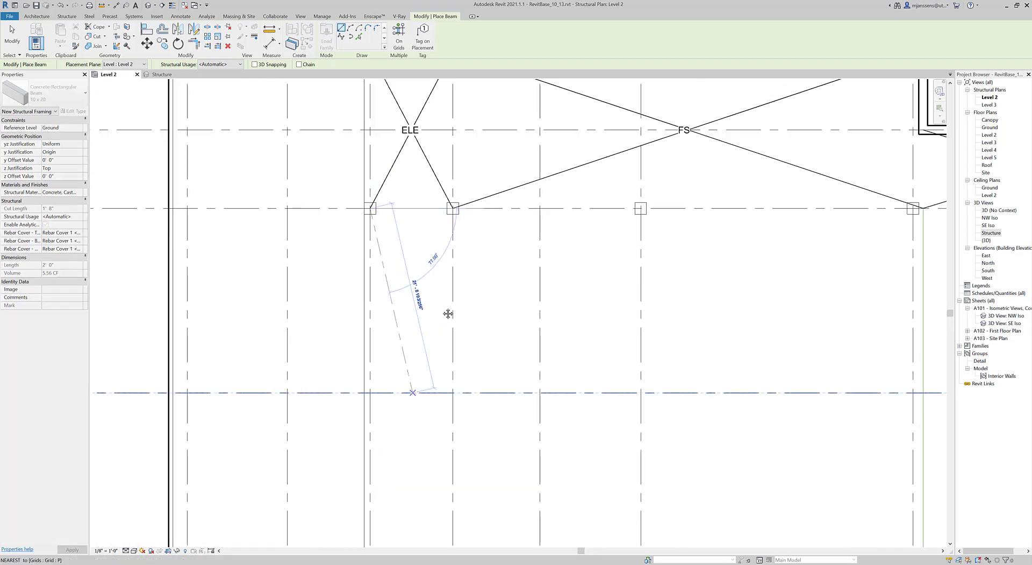
{"action": "scroll", "coordinate": [431, 295], "scroll_direction": "up", "scroll_amount": 3}
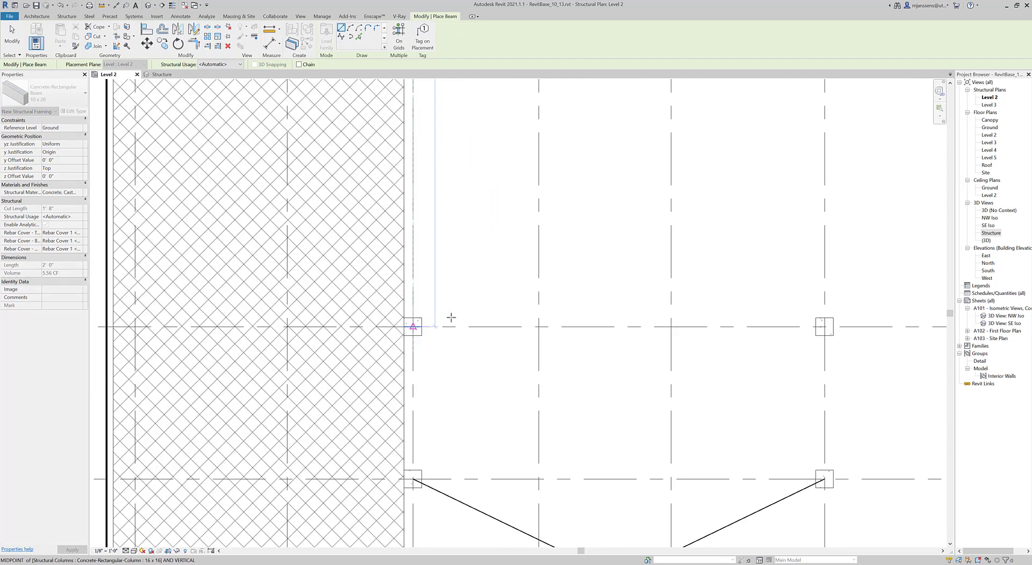
{"action": "left_click", "coordinate": [413, 326]}
Step: Exit beam placement and select the newly drawn beam
{"action": "key", "text": "Escape"}
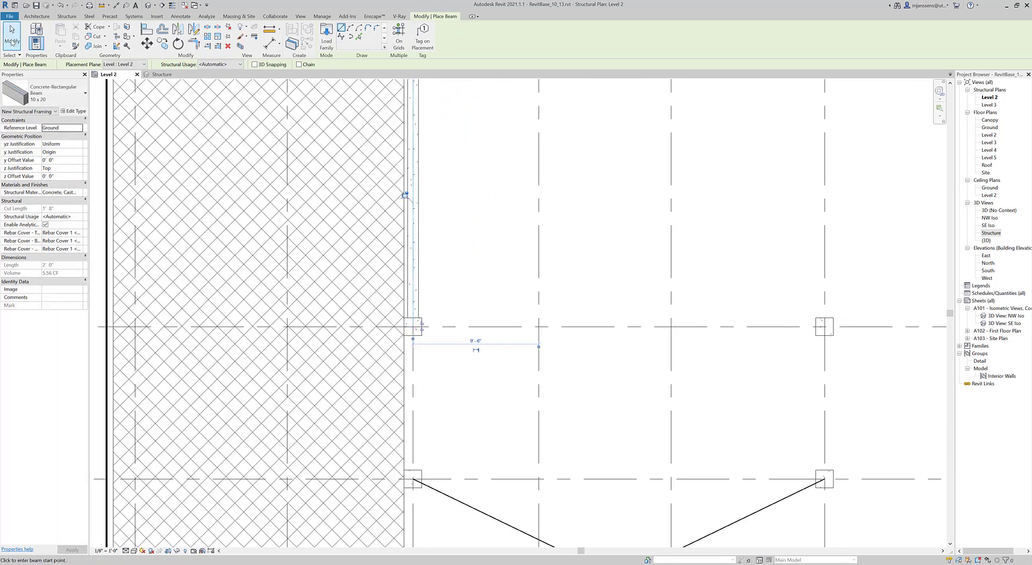
{"action": "key", "text": "Escape"}
{"action": "scroll", "coordinate": [548, 207], "scroll_direction": "down", "scroll_amount": 4}
{"action": "scroll", "coordinate": [489, 202], "scroll_direction": "up", "scroll_amount": 4}
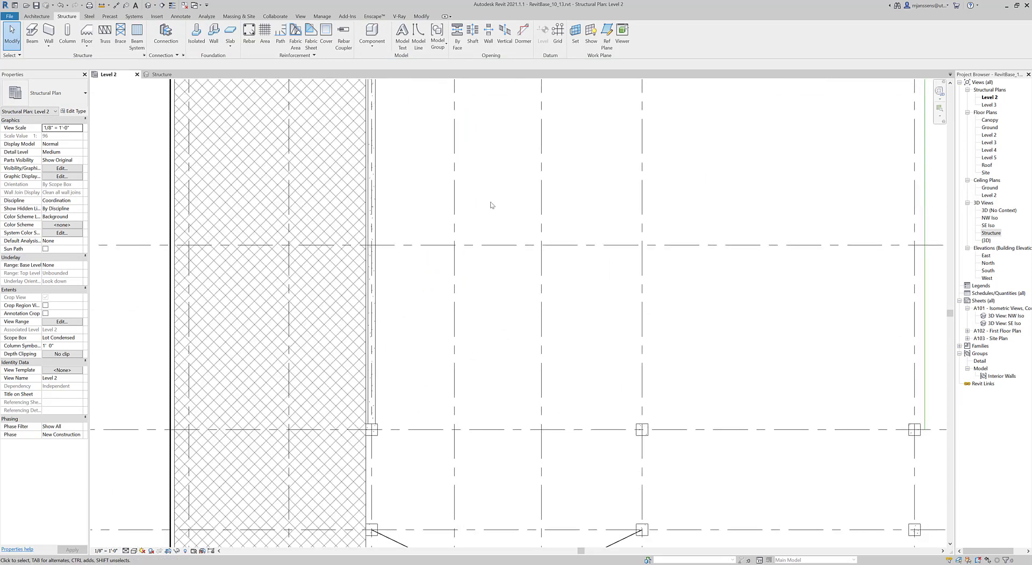
{"action": "scroll", "coordinate": [461, 281], "scroll_direction": "down", "scroll_amount": 1}
{"action": "middle_click_drag", "start_coordinate": [461, 282], "coordinate": [464, 317]}
{"action": "left_click", "coordinate": [357, 232]}
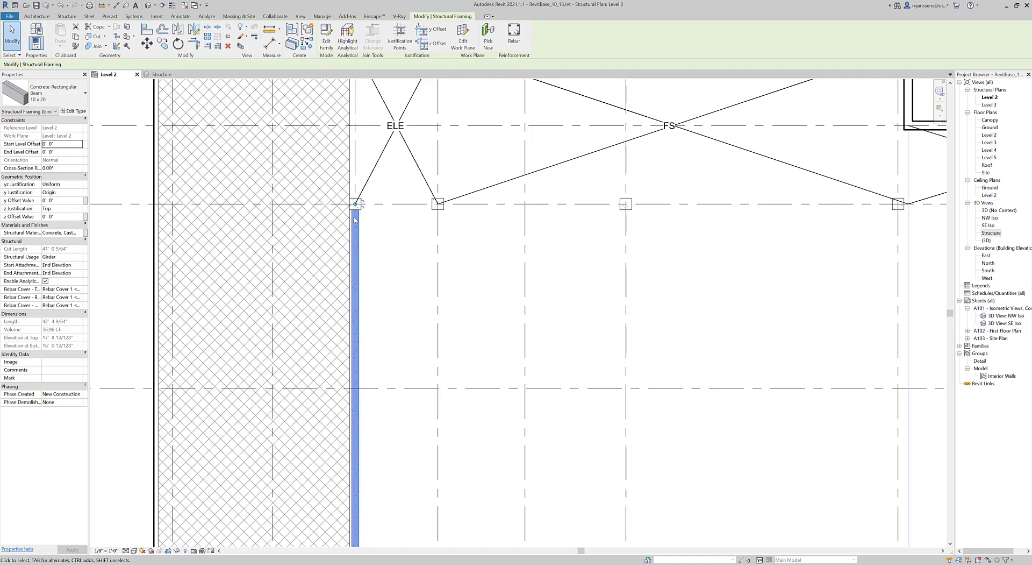
Step: Bring the full beam span into view and check the selected beam's type
{"action": "scroll", "coordinate": [441, 258], "scroll_direction": "down", "scroll_amount": 2}
{"action": "middle_click_drag", "start_coordinate": [470, 272], "coordinate": [422, 267]}
{"action": "left_click", "coordinate": [49, 92]}
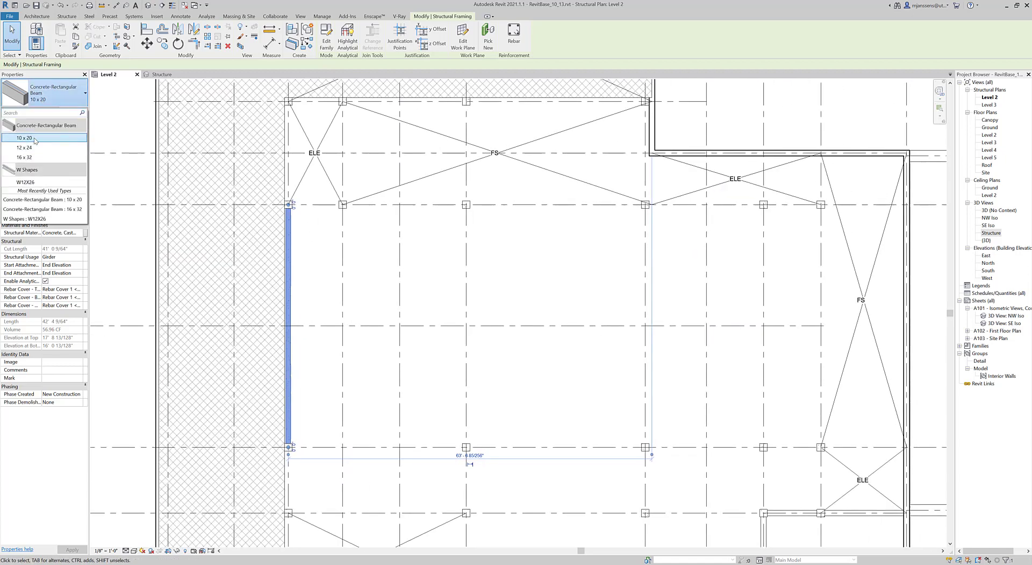
{"action": "left_click", "coordinate": [384, 270]}
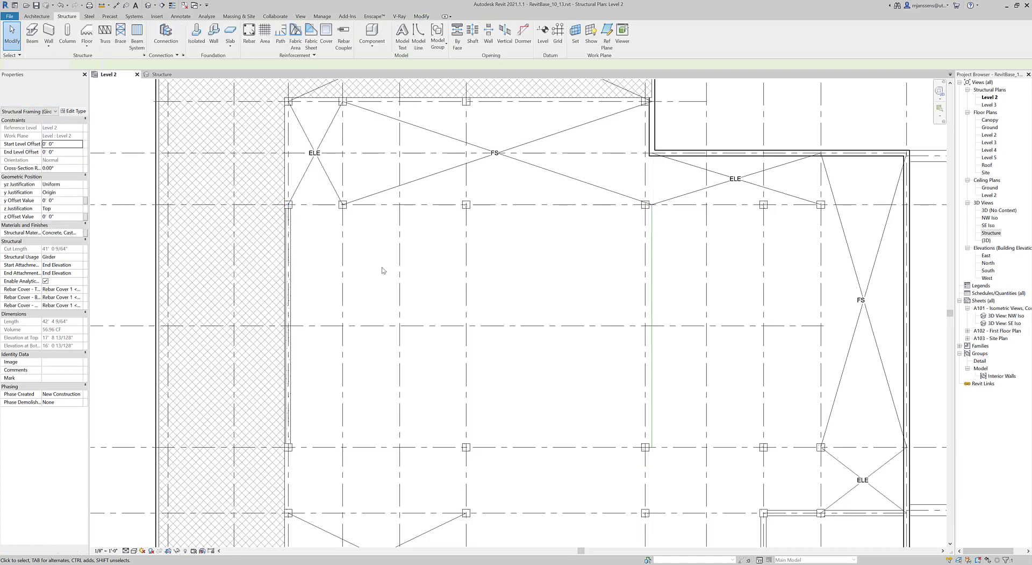
Step: Copy the left-column beam onto the next two column lines using multiple copy
{"action": "left_click", "coordinate": [293, 254]}
{"action": "scroll", "coordinate": [334, 268], "scroll_direction": "down", "scroll_amount": 2}
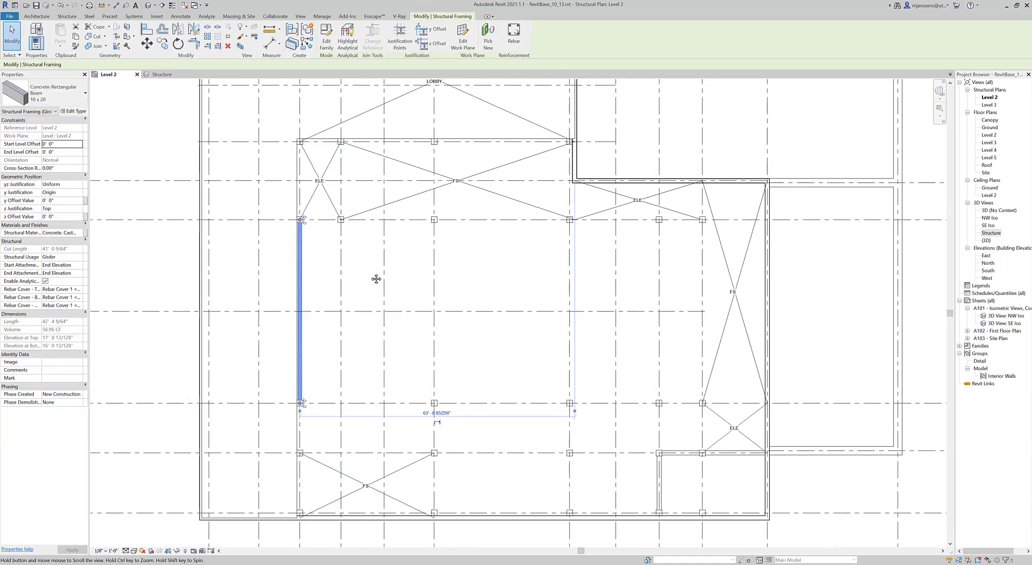
{"action": "middle_click_drag", "start_coordinate": [376, 278], "coordinate": [349, 284]}
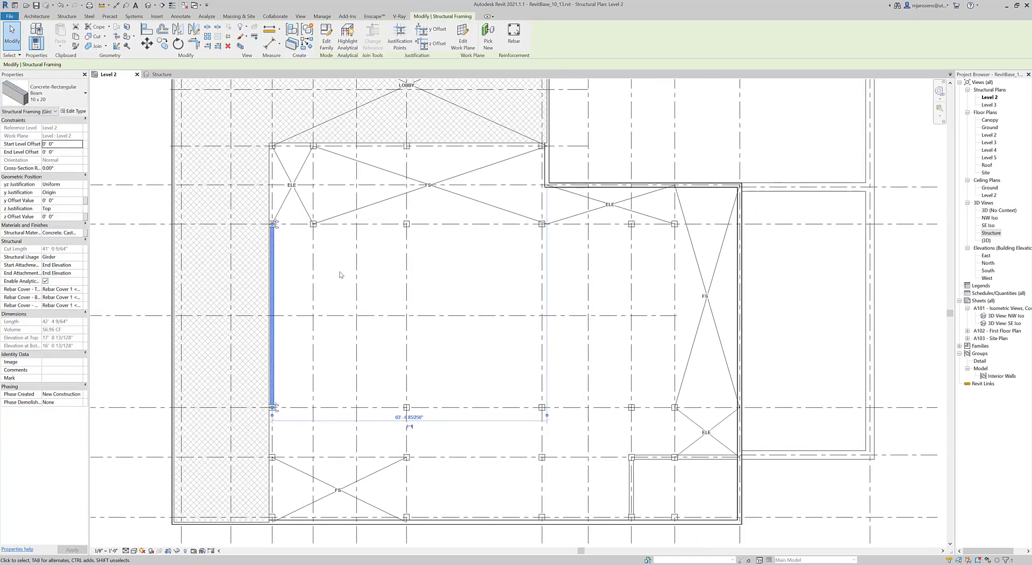
{"action": "left_click", "coordinate": [159, 44]}
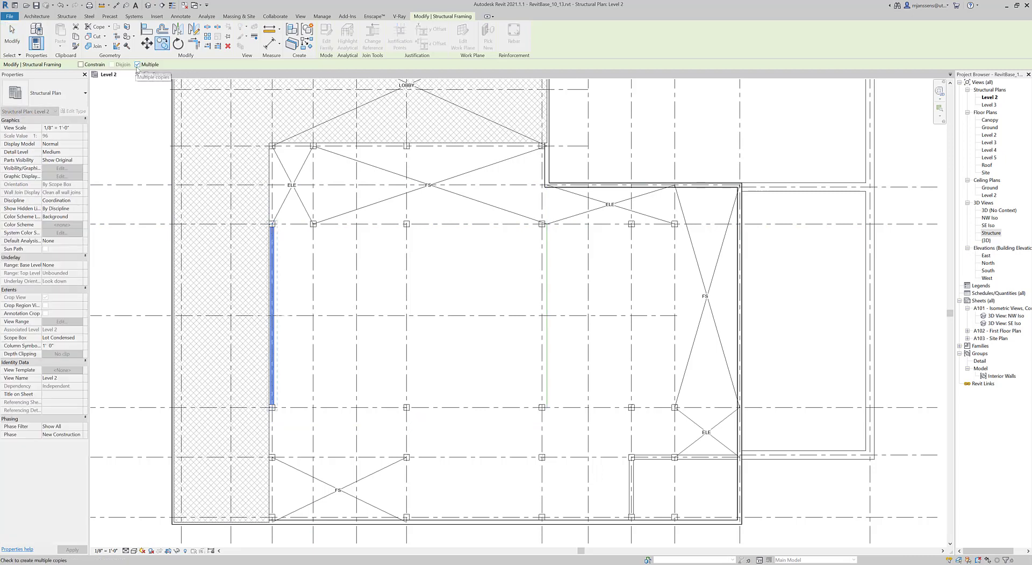
{"action": "scroll", "coordinate": [295, 224], "scroll_direction": "up", "scroll_amount": 3}
{"action": "left_click", "coordinate": [251, 227]}
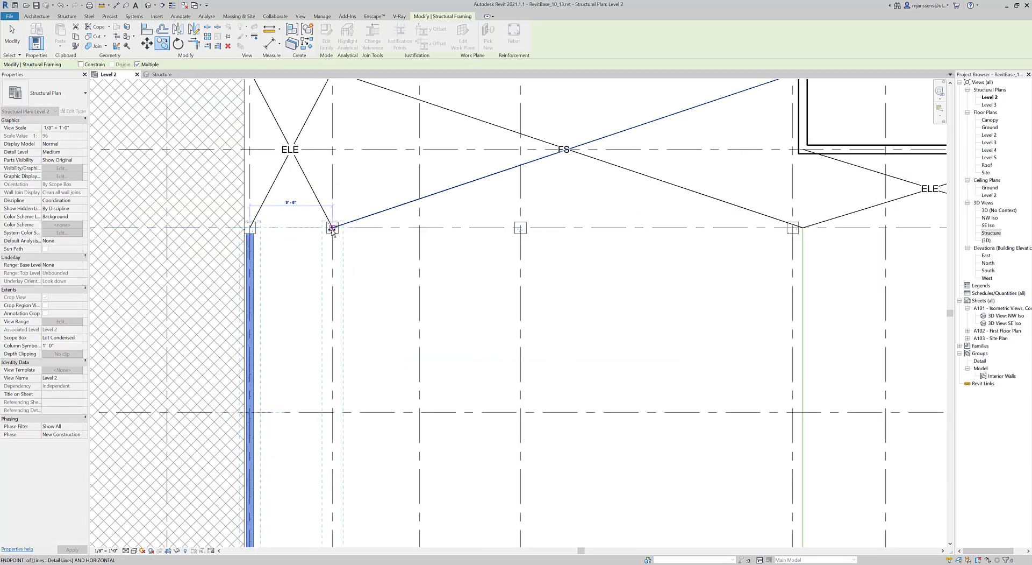
{"action": "left_click", "coordinate": [332, 228]}
{"action": "left_click", "coordinate": [520, 228]}
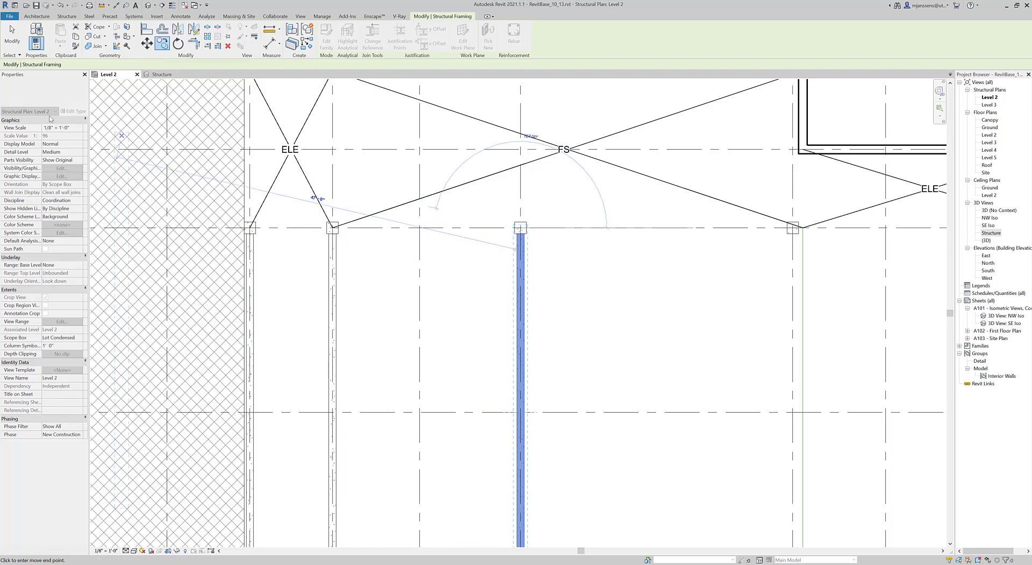
{"action": "left_click", "coordinate": [10, 47]}
Step: Array the second-line beam to the next column line with a count of 2
{"action": "left_click", "coordinate": [333, 253]}
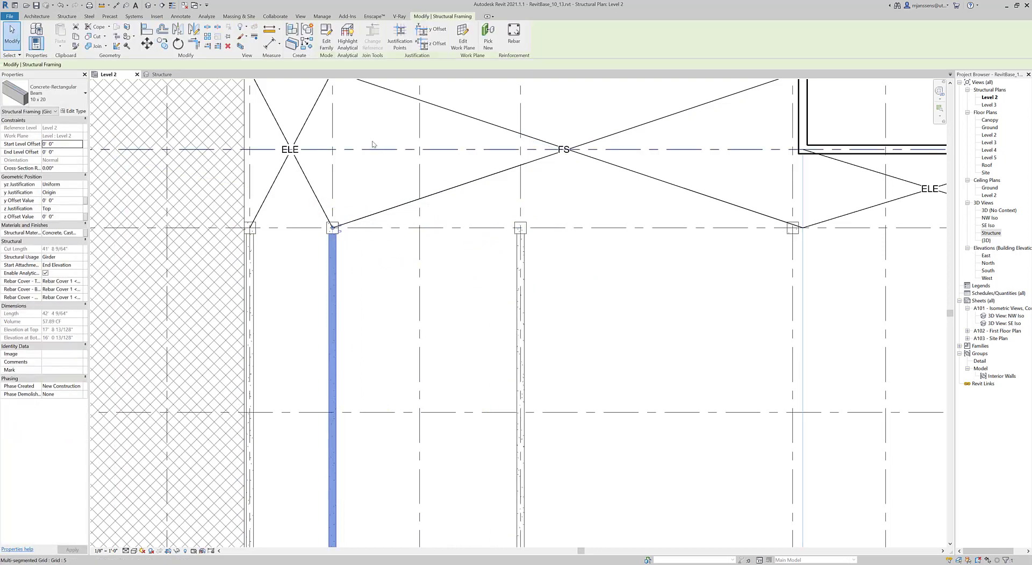
{"action": "left_click", "coordinate": [207, 36]}
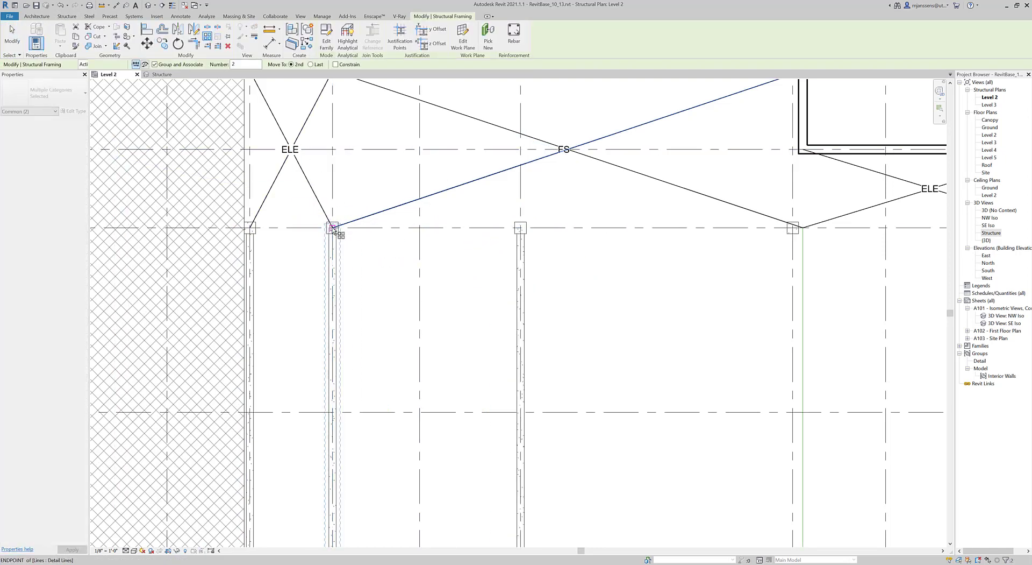
{"action": "left_click", "coordinate": [333, 228]}
{"action": "left_click", "coordinate": [420, 228]}
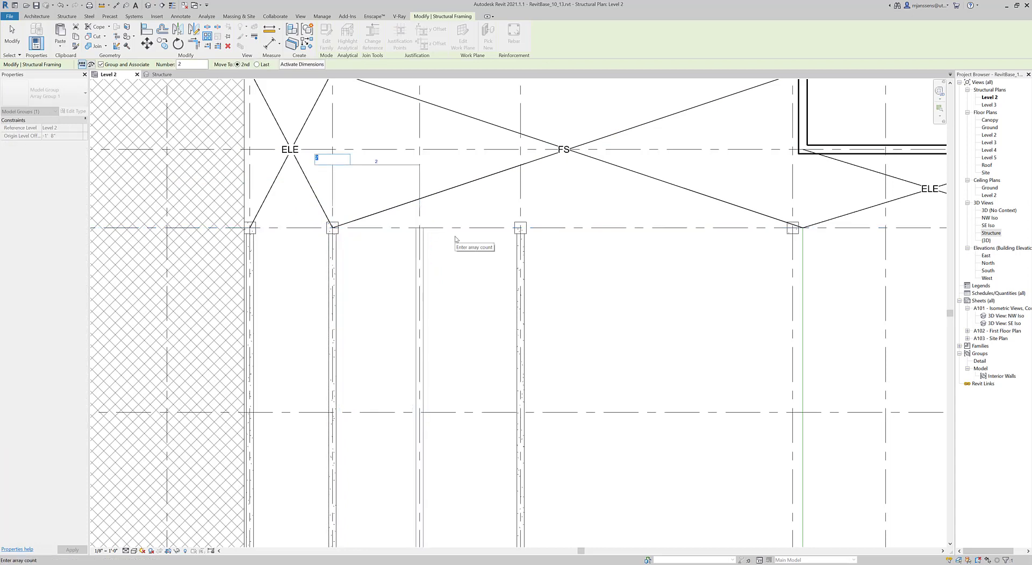
{"action": "key", "text": "Return"}
{"action": "key", "text": "Escape"}
{"action": "scroll", "coordinate": [548, 293], "scroll_direction": "down", "scroll_amount": 2}
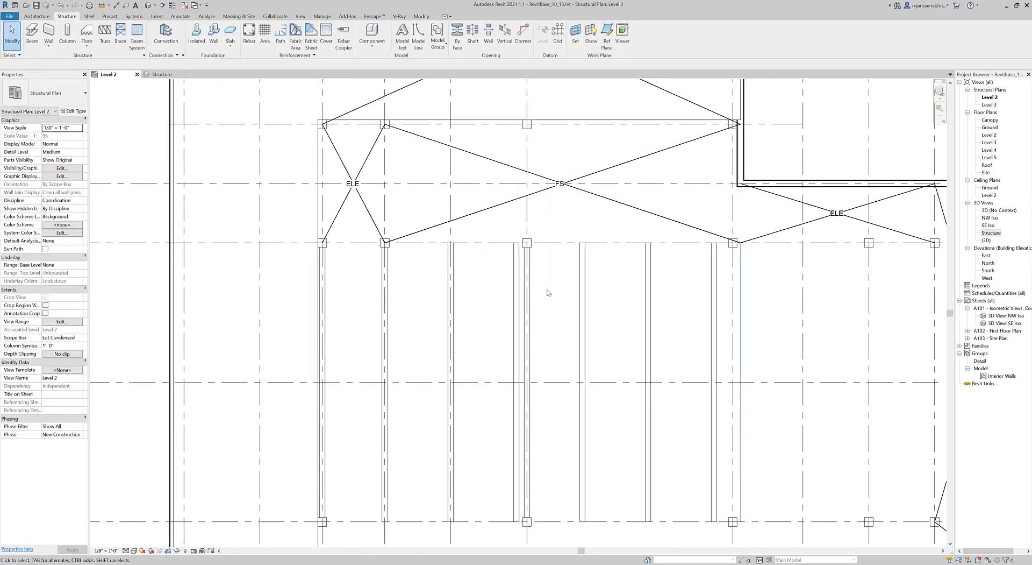
{"action": "scroll", "coordinate": [548, 293], "scroll_direction": "down", "scroll_amount": 3}
{"action": "scroll", "coordinate": [438, 300], "scroll_direction": "up", "scroll_amount": 5}
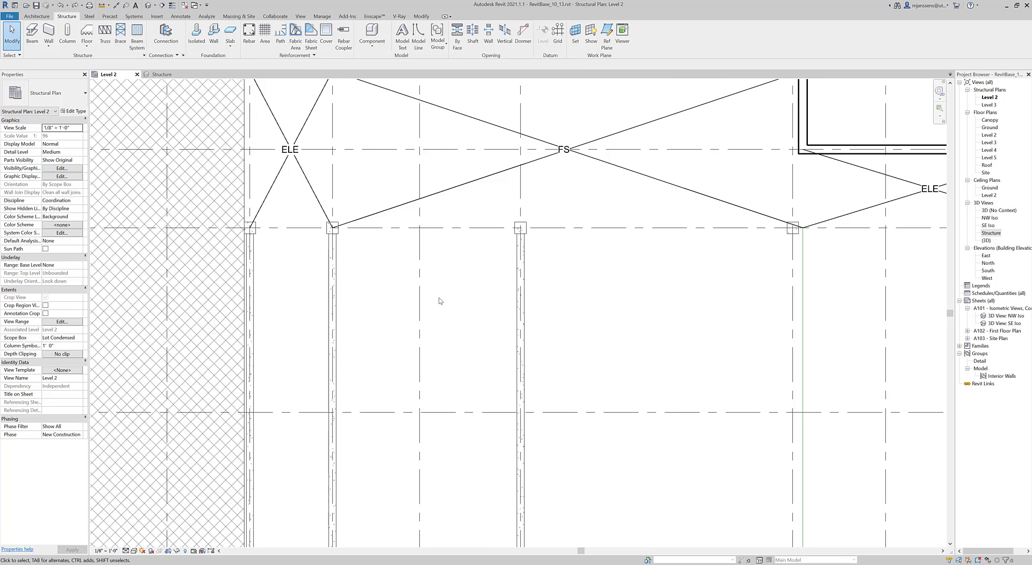
{"action": "scroll", "coordinate": [440, 301], "scroll_direction": "down", "scroll_amount": 1}
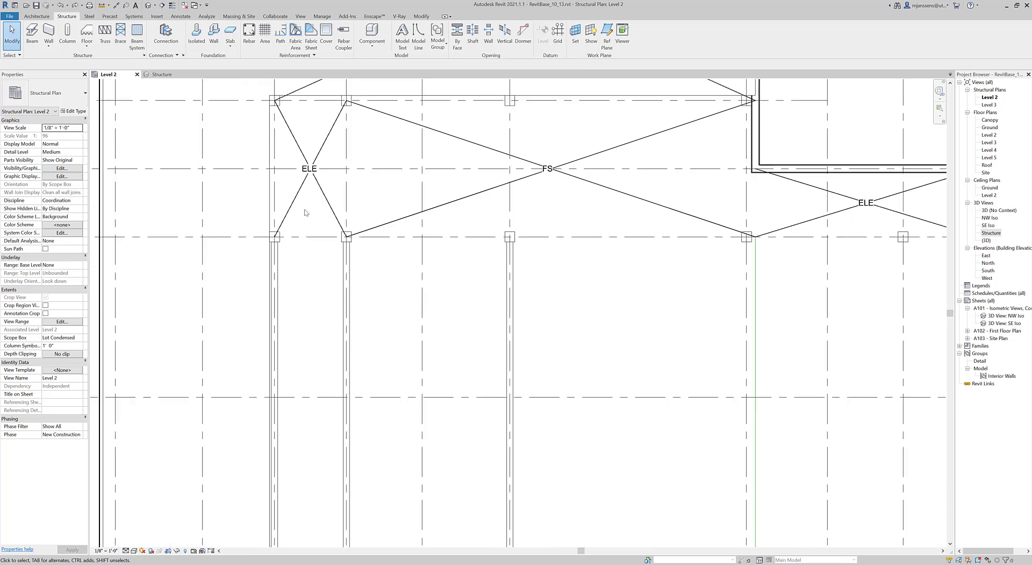
{"action": "left_click", "coordinate": [135, 49]}
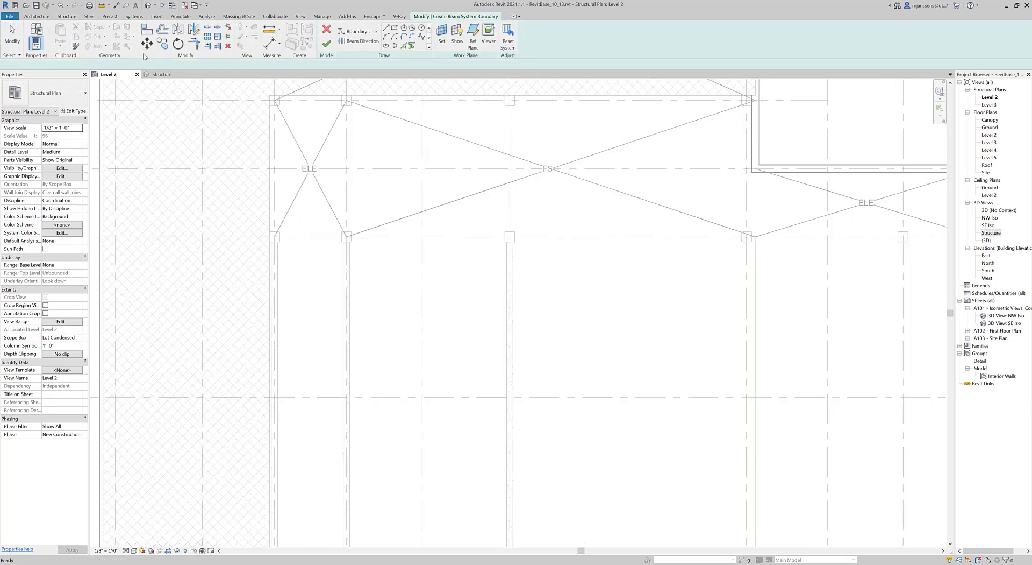
{"action": "left_click", "coordinate": [327, 29]}
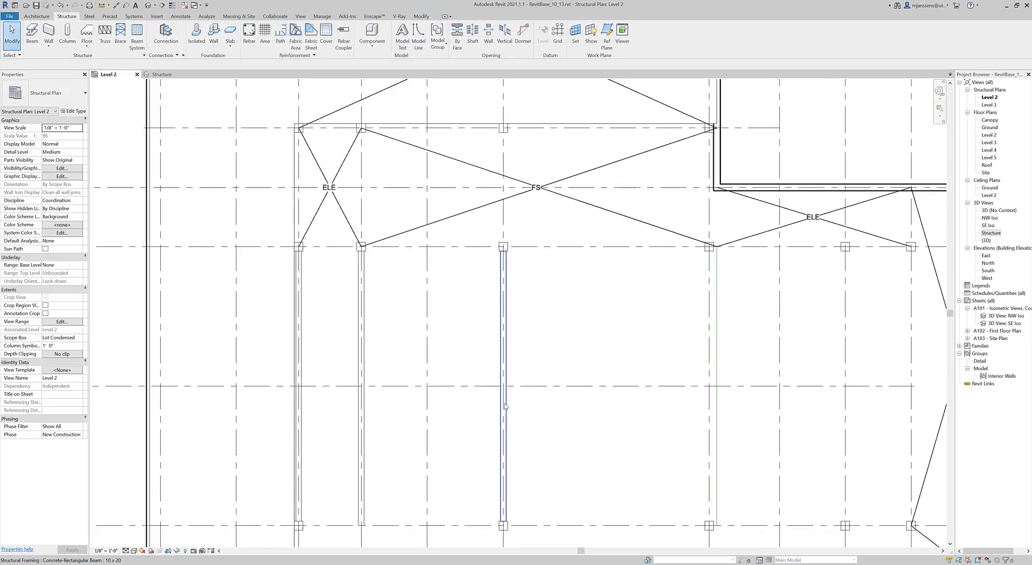
{"action": "scroll", "coordinate": [506, 406], "scroll_direction": "down", "scroll_amount": 3}
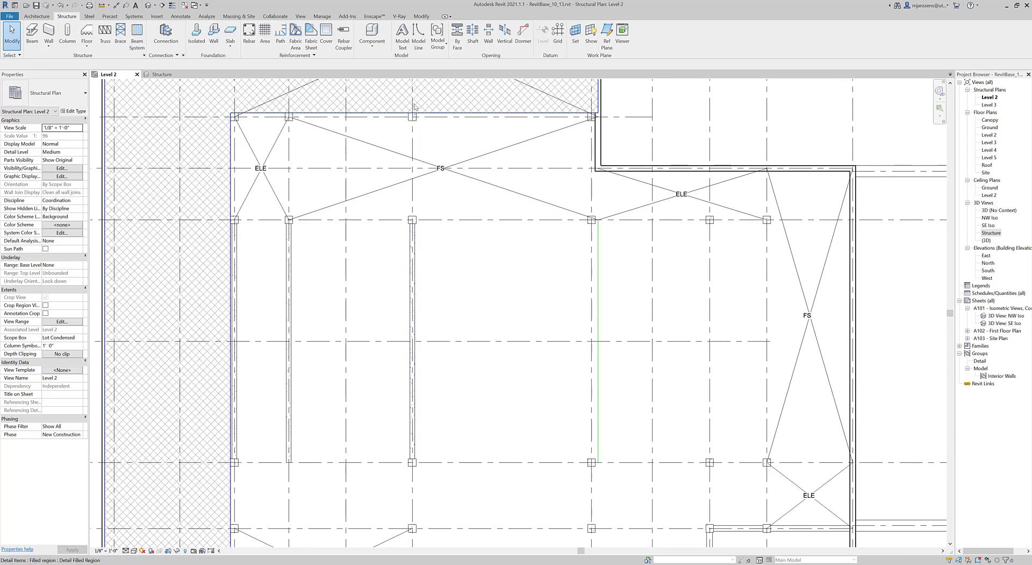
{"action": "middle_click_drag", "start_coordinate": [327, 230], "coordinate": [369, 297]}
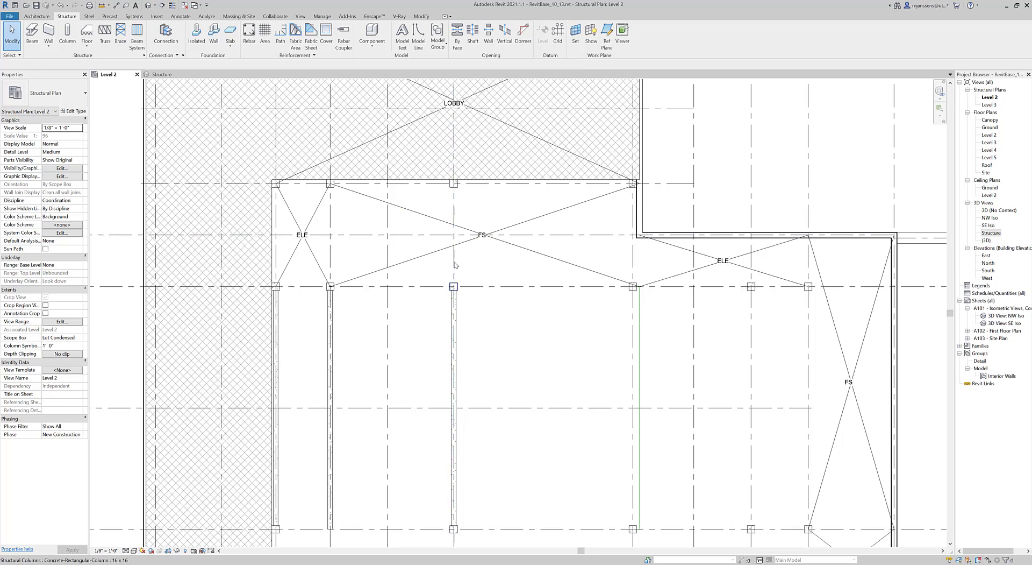
{"action": "scroll", "coordinate": [414, 300], "scroll_direction": "down", "scroll_amount": 2}
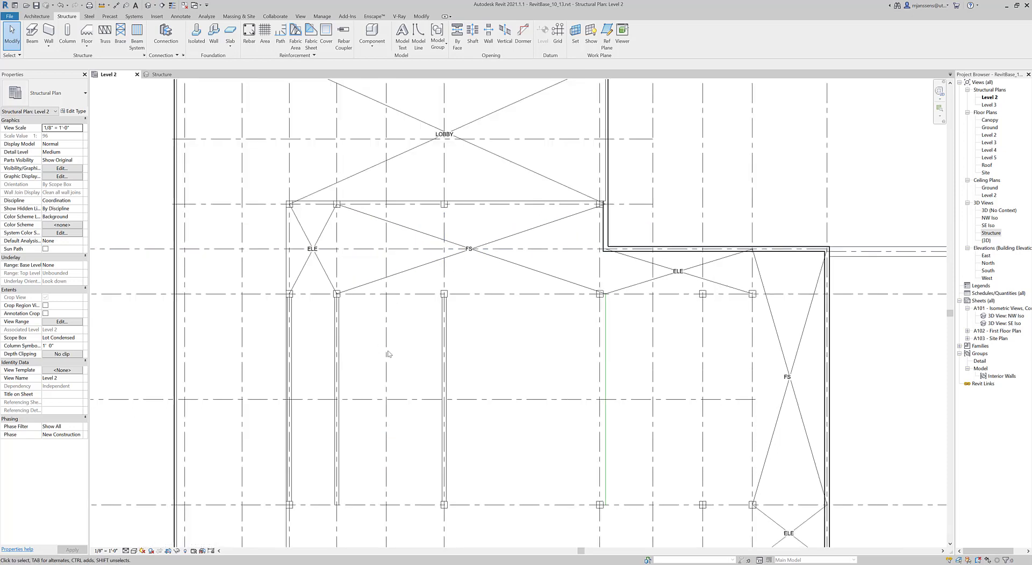
Step: Place beams column to column along the upper grid line across two bays
{"action": "left_click", "coordinate": [33, 37]}
{"action": "scroll", "coordinate": [333, 240], "scroll_direction": "up", "scroll_amount": 3}
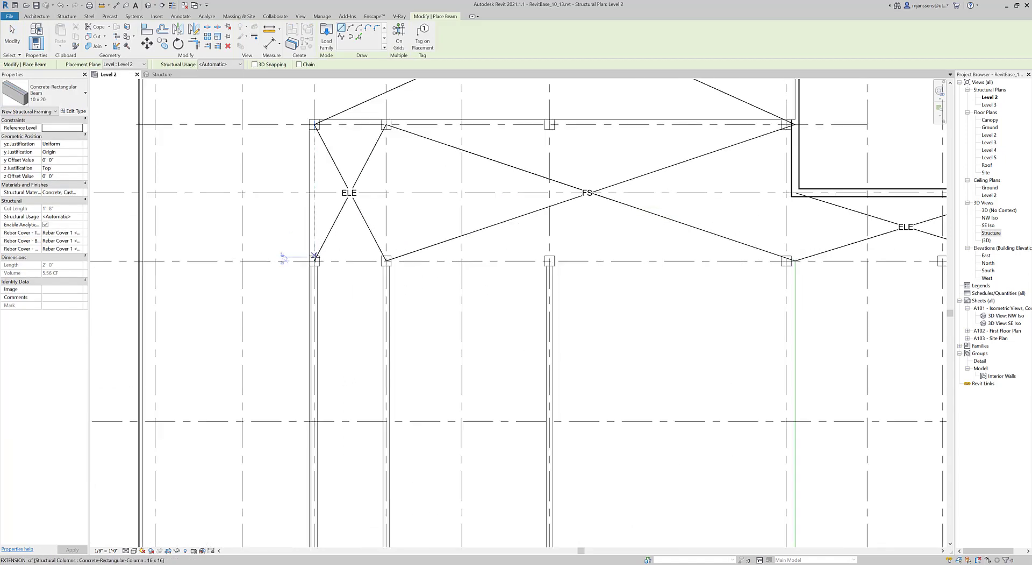
{"action": "left_click", "coordinate": [310, 251]}
{"action": "left_click", "coordinate": [315, 125]}
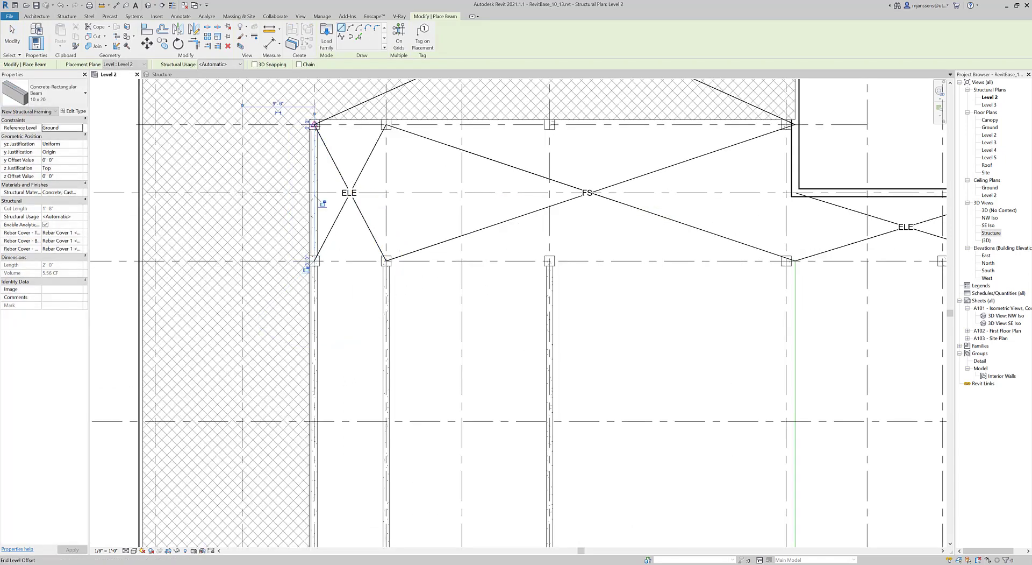
{"action": "left_click", "coordinate": [314, 124]}
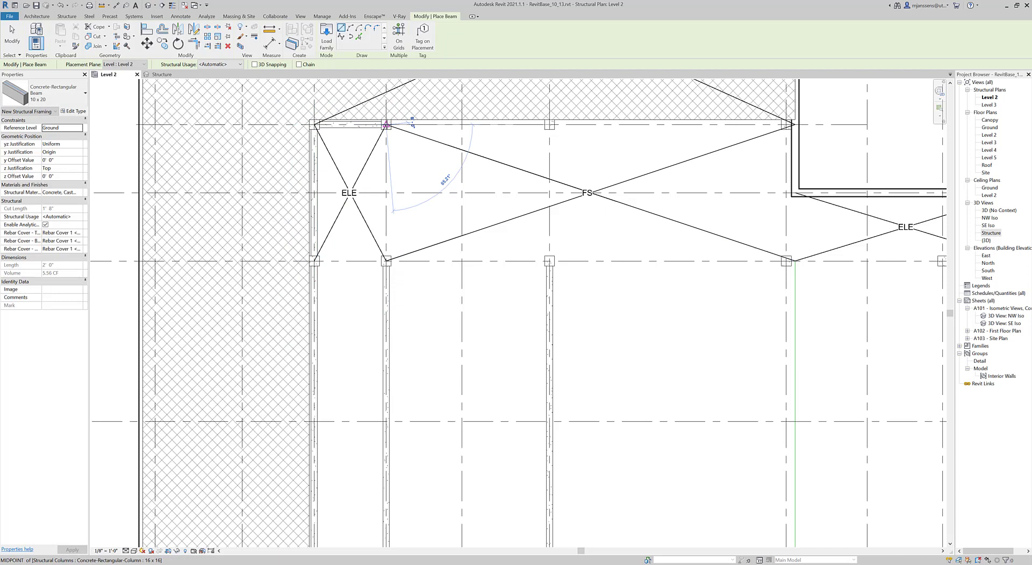
{"action": "left_click", "coordinate": [550, 125]}
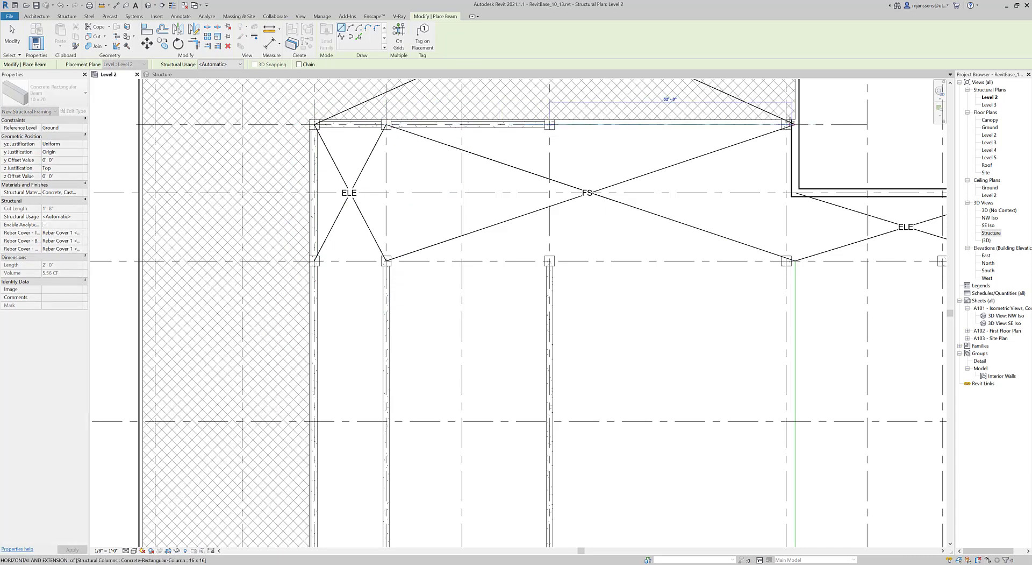
{"action": "left_click", "coordinate": [787, 124]}
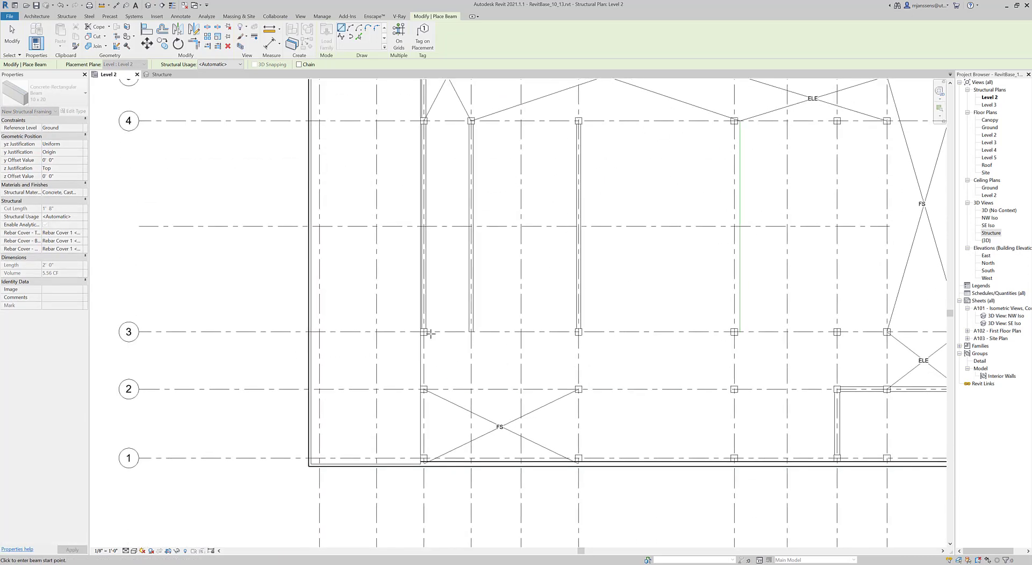
Step: Start a beam at the grid 3 column, select the wall beam, and enter BM
{"action": "left_click", "coordinate": [430, 333]}
{"action": "scroll", "coordinate": [423, 442], "scroll_direction": "up", "scroll_amount": 2}
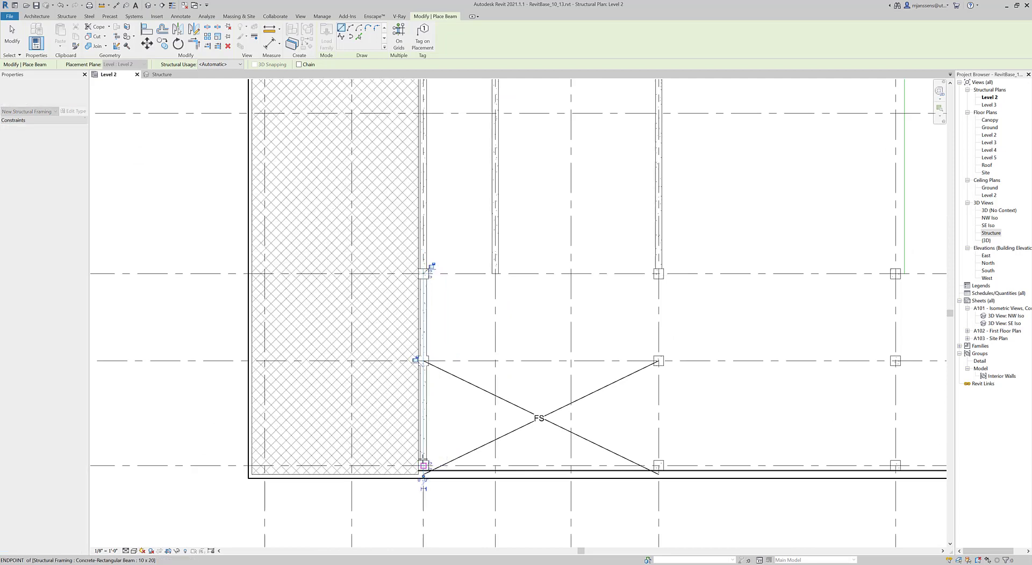
{"action": "key", "text": "Escape"}
{"action": "key", "text": "Escape"}
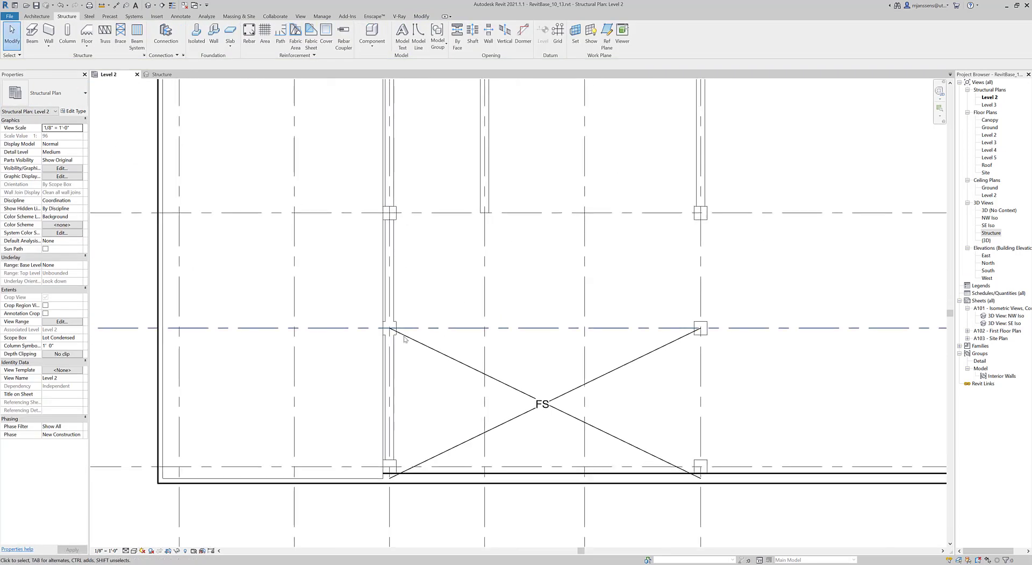
{"action": "scroll", "coordinate": [405, 339], "scroll_direction": "up", "scroll_amount": 2}
{"action": "left_click", "coordinate": [390, 368]}
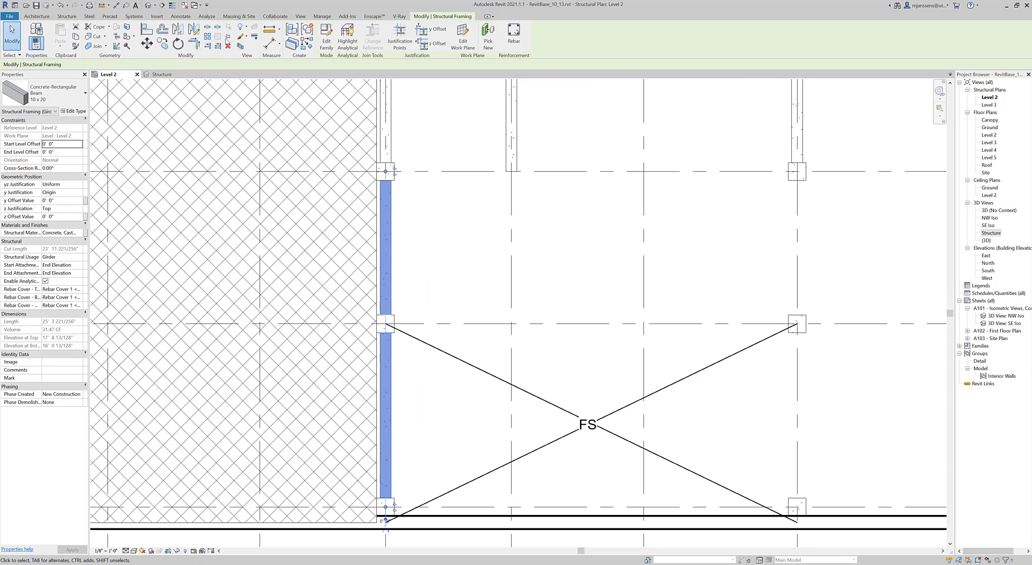
{"action": "key", "text": "b"}
{"action": "key", "text": "m"}
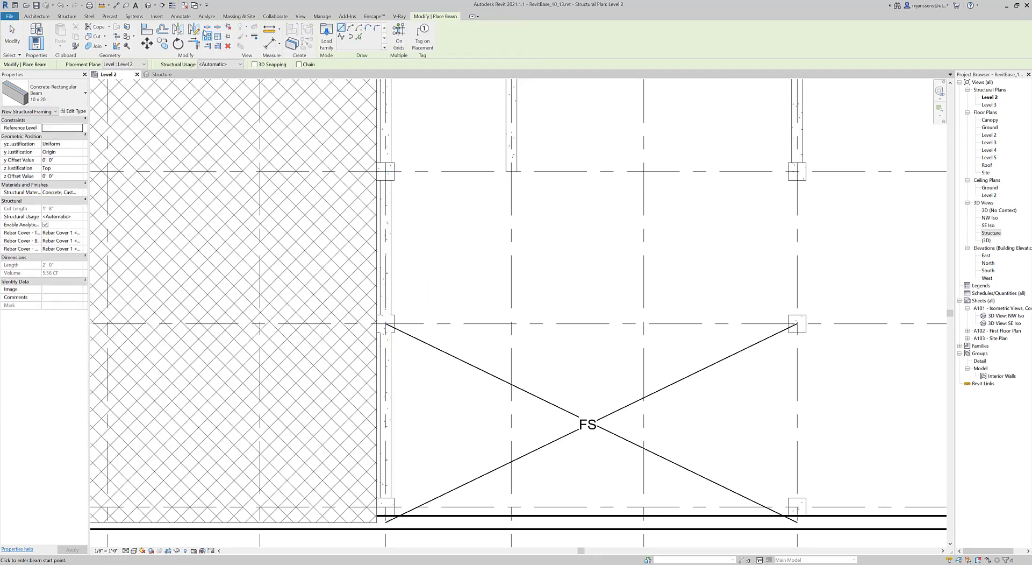
{"action": "left_click", "coordinate": [207, 27]}
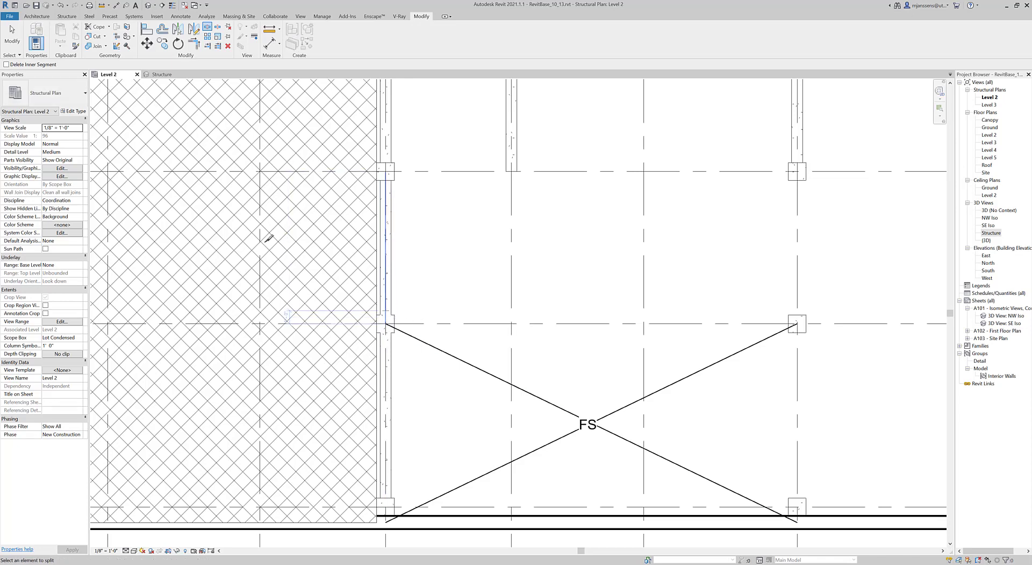
{"action": "key", "text": "Escape"}
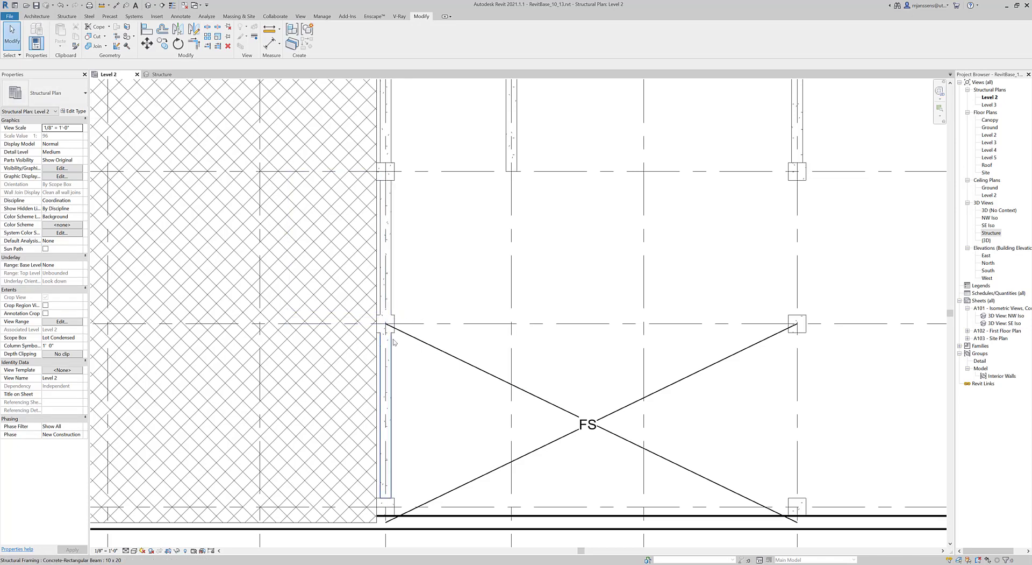
{"action": "left_click", "coordinate": [395, 342]}
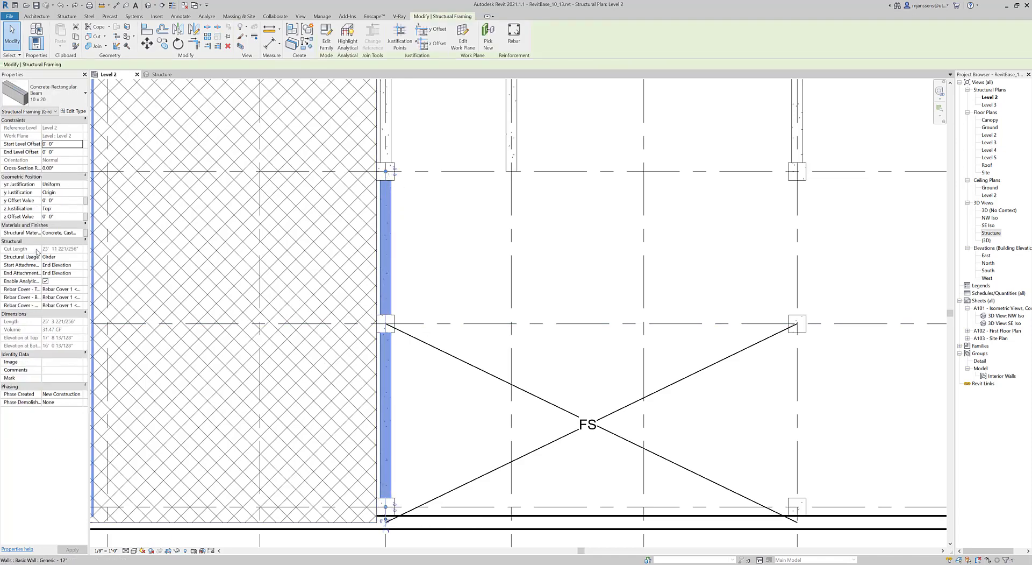
{"action": "scroll", "coordinate": [438, 379], "scroll_direction": "down", "scroll_amount": 2}
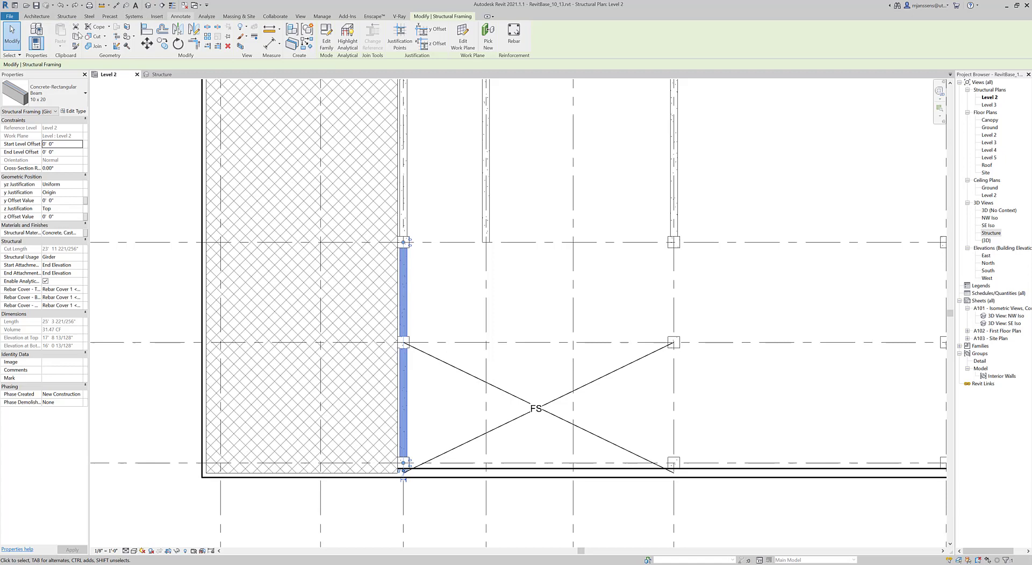
{"action": "left_click", "coordinate": [270, 43]}
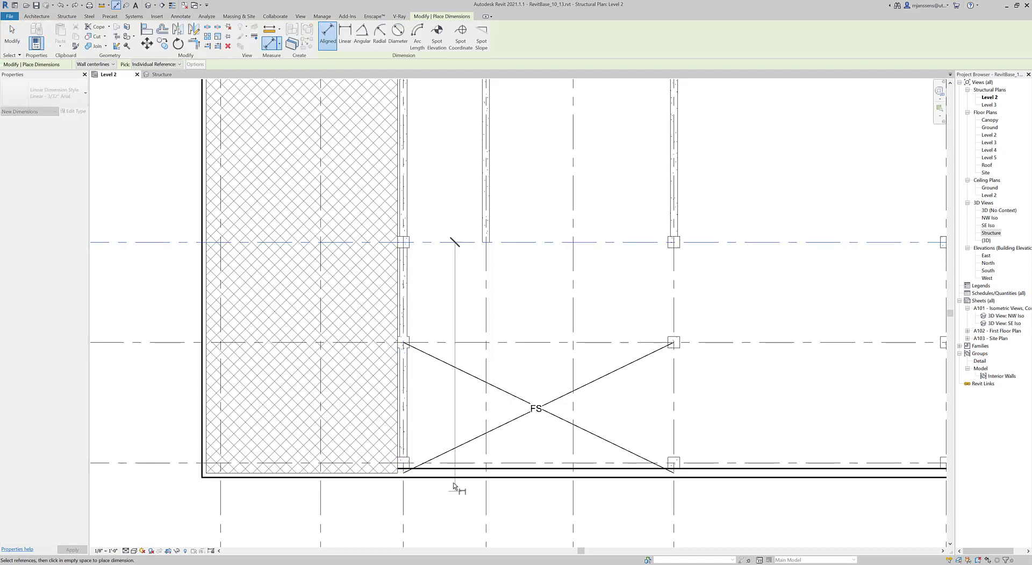
{"action": "left_click", "coordinate": [453, 464]}
{"action": "left_click", "coordinate": [434, 364]}
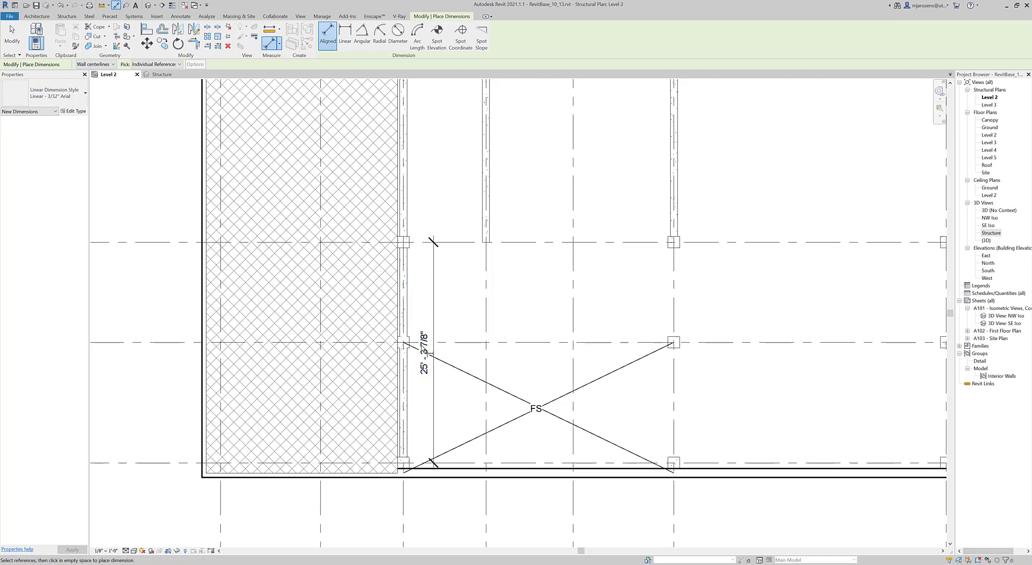
{"action": "key", "text": "Escape"}
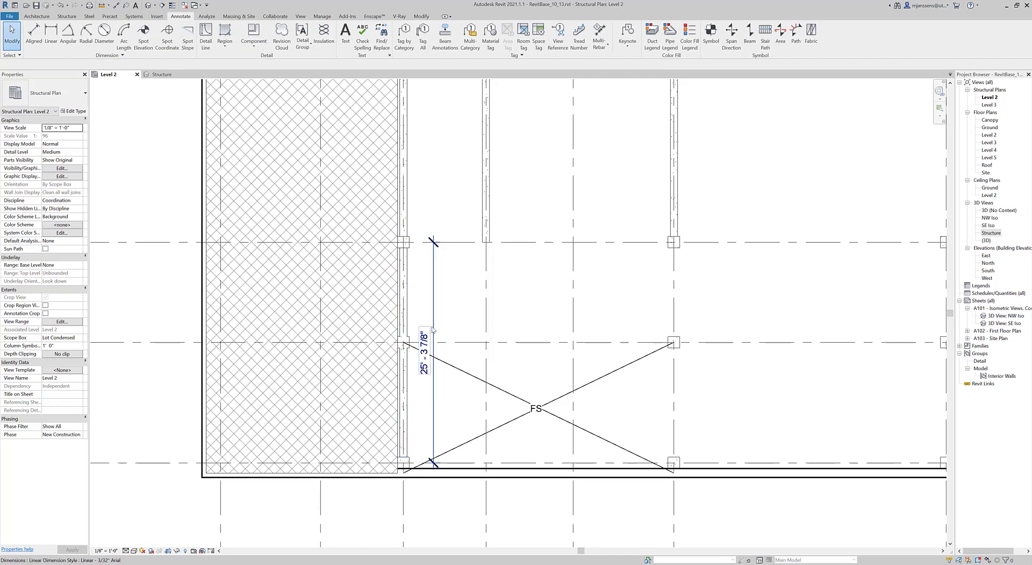
{"action": "left_click", "coordinate": [434, 329]}
{"action": "key", "text": "Delete"}
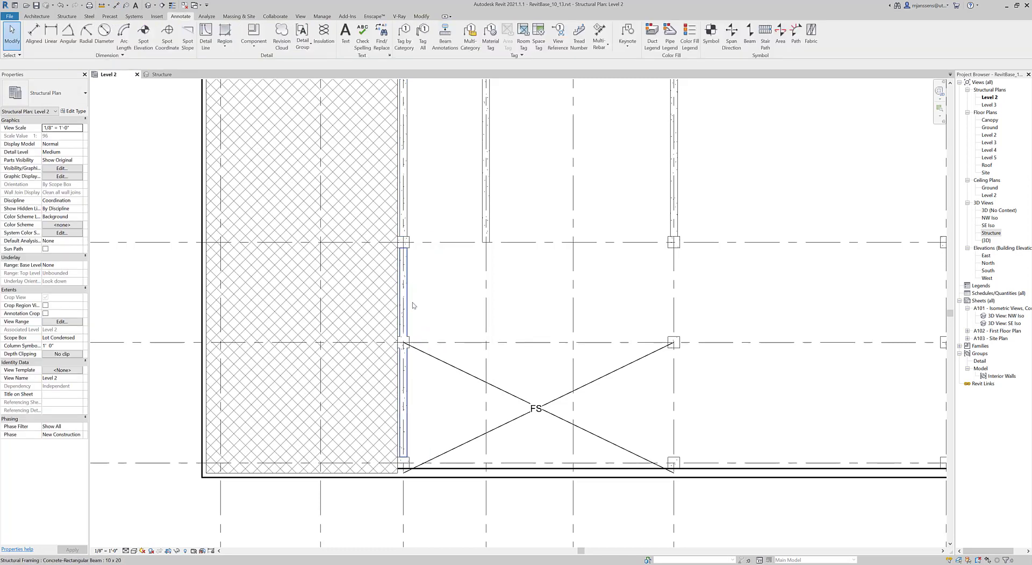
Step: Shorten the vertical beam to the middle grid line, then split it at the grid intersection
{"action": "left_click", "coordinate": [407, 305]}
{"action": "left_click_drag", "start_coordinate": [404, 242], "coordinate": [404, 342]}
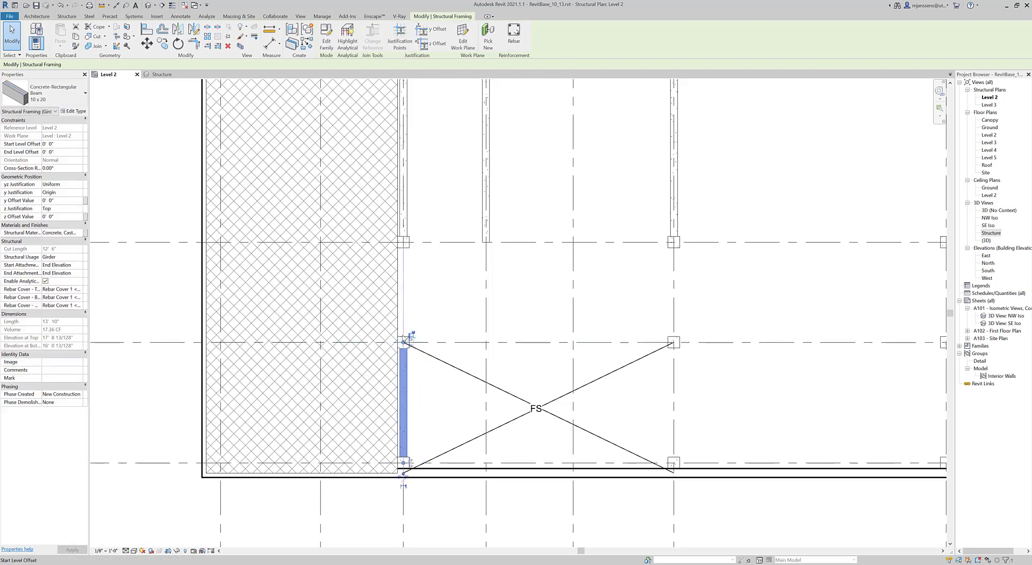
{"action": "key", "text": "Escape"}
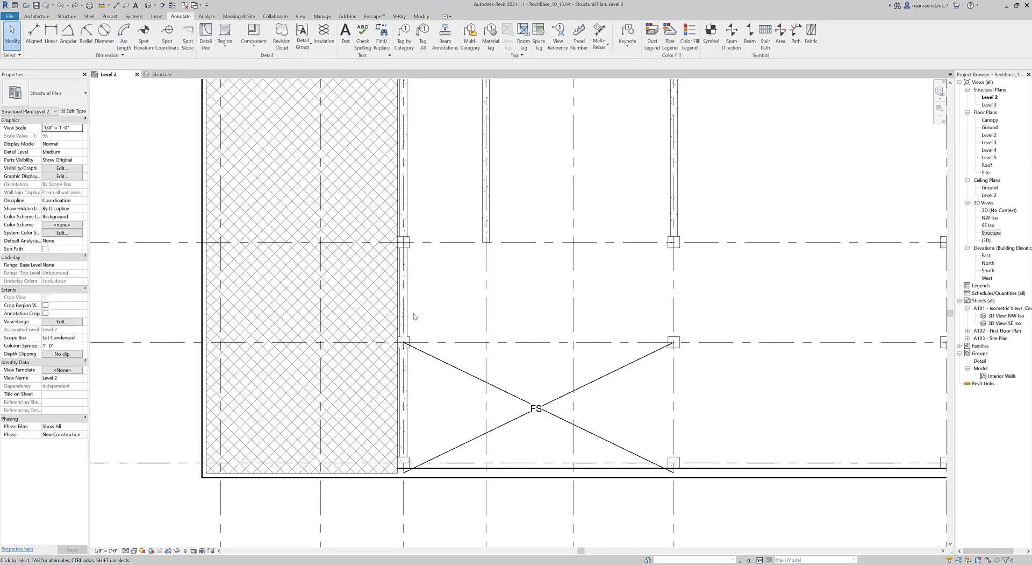
{"action": "left_click", "coordinate": [404, 282]}
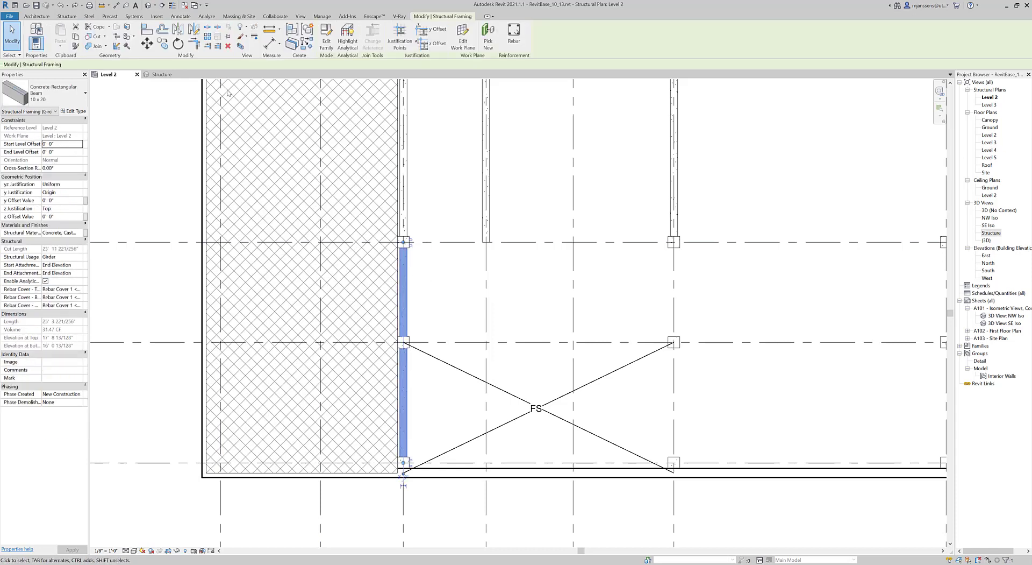
{"action": "left_click", "coordinate": [207, 27]}
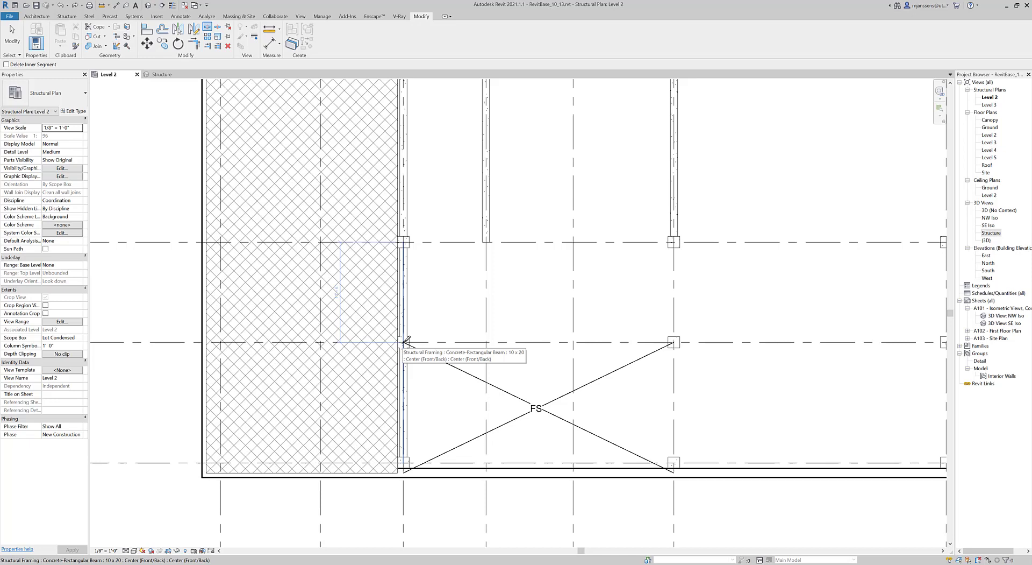
{"action": "left_click", "coordinate": [407, 340]}
{"action": "key", "text": "Escape"}
Step: Delete both segments of the split vertical beam
{"action": "left_click", "coordinate": [404, 333]}
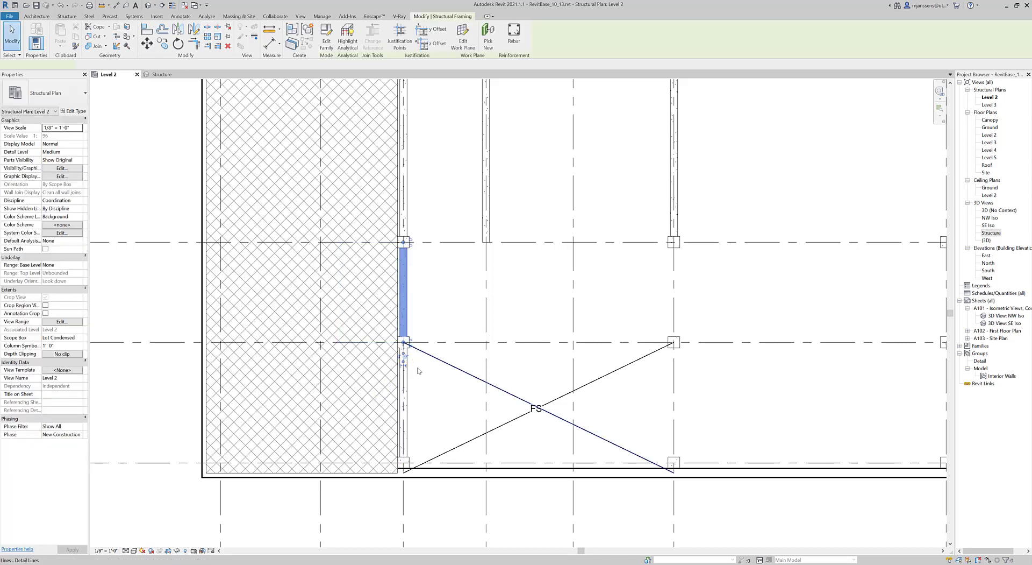
{"action": "left_click", "coordinate": [404, 393]}
{"action": "scroll", "coordinate": [404, 371], "scroll_direction": "up", "scroll_amount": 2}
{"action": "left_click", "coordinate": [412, 354]}
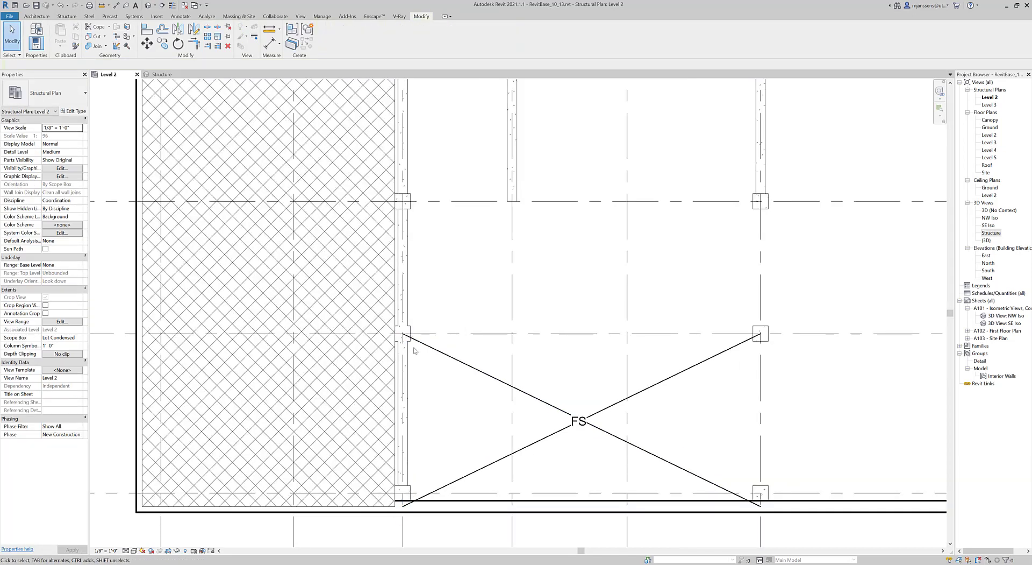
{"action": "left_click", "coordinate": [408, 366]}
{"action": "key", "text": "Delete"}
{"action": "left_click", "coordinate": [407, 285]}
{"action": "key", "text": "Delete"}
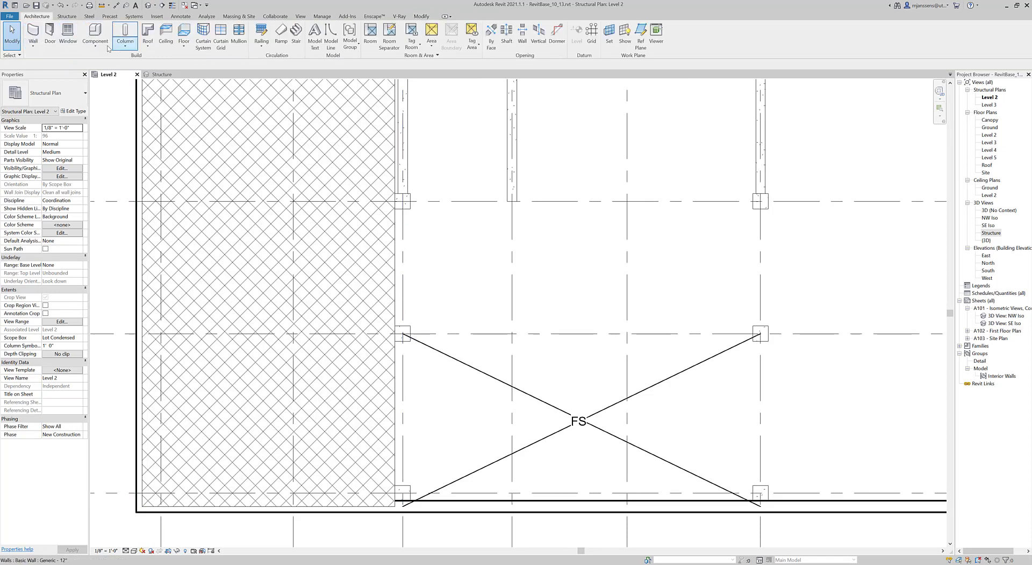
Step: Draw a beam from the upper grid intersection to the middle column, then start another at the lower column
{"action": "left_click", "coordinate": [68, 5]}
{"action": "left_click", "coordinate": [68, 16]}
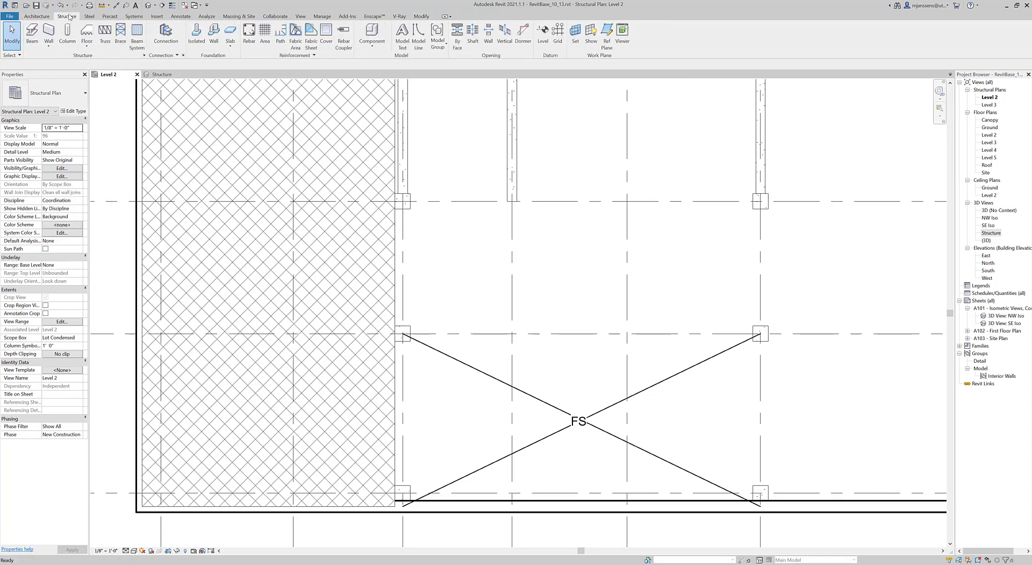
{"action": "left_click", "coordinate": [33, 43]}
{"action": "left_click", "coordinate": [403, 201]}
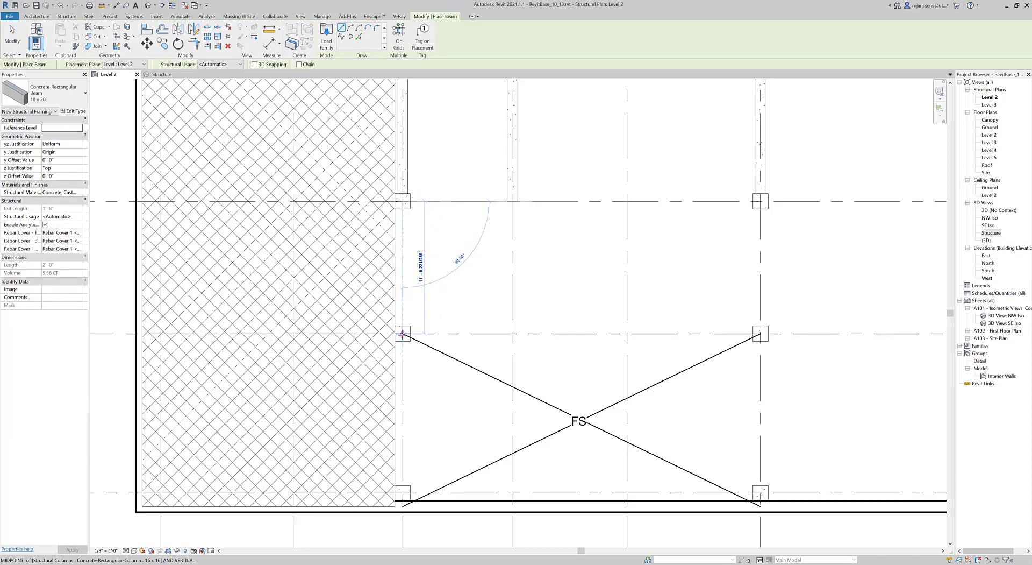
{"action": "left_click", "coordinate": [402, 333]}
{"action": "left_click", "coordinate": [402, 492]}
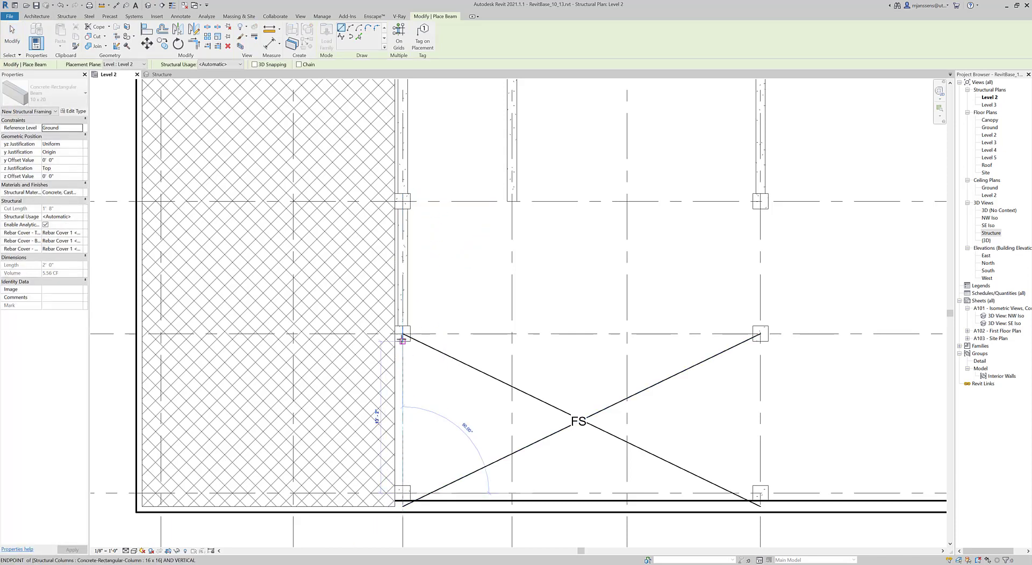
{"action": "key", "text": "Escape"}
{"action": "key", "text": "Escape"}
{"action": "scroll", "coordinate": [428, 417], "scroll_direction": "down", "scroll_amount": 2}
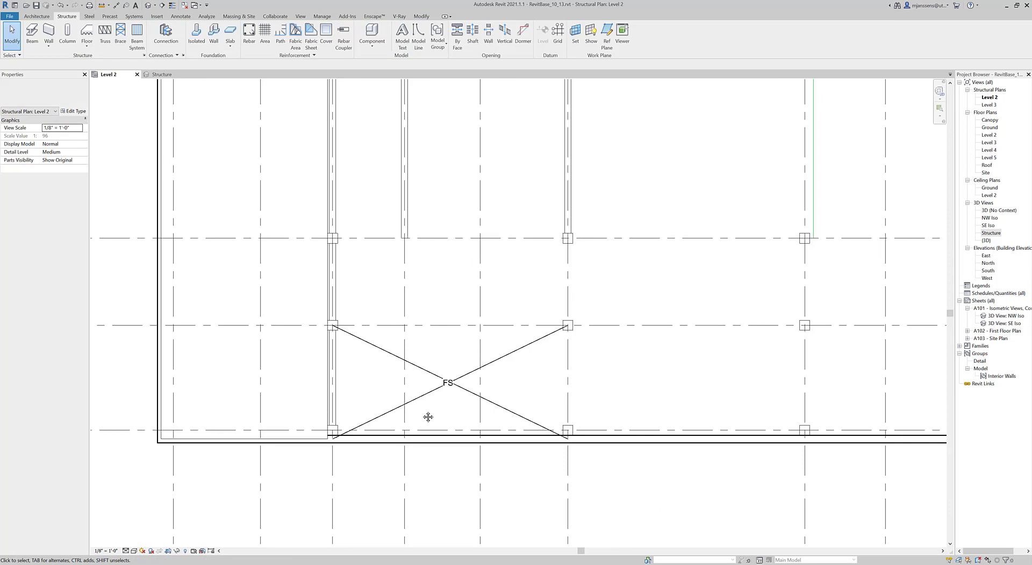
{"action": "scroll", "coordinate": [428, 417], "scroll_direction": "down", "scroll_amount": 3}
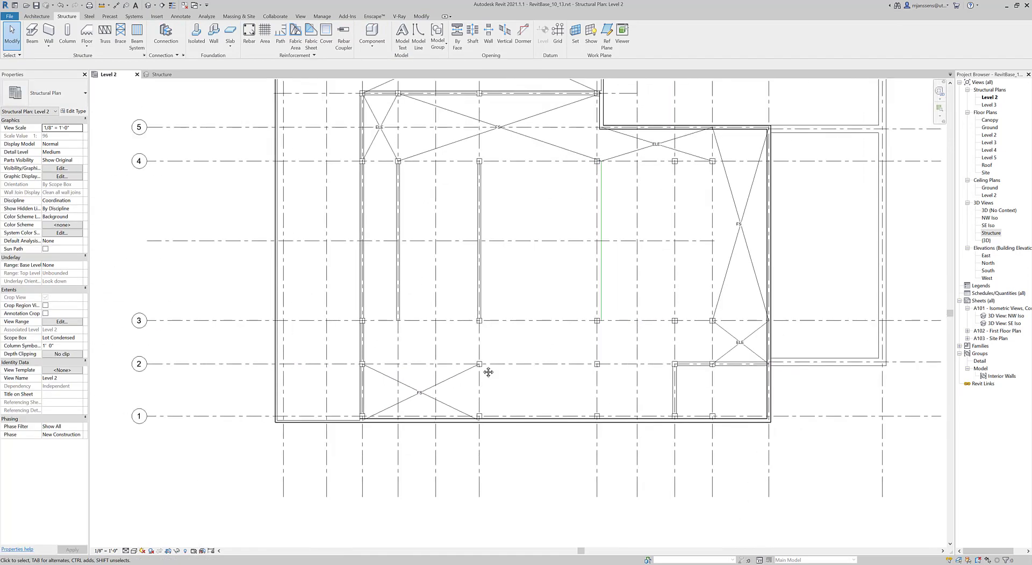
Step: Add beams on every grid line inside a window selection using the On Grids option
{"action": "middle_click_drag", "start_coordinate": [489, 371], "coordinate": [386, 407]}
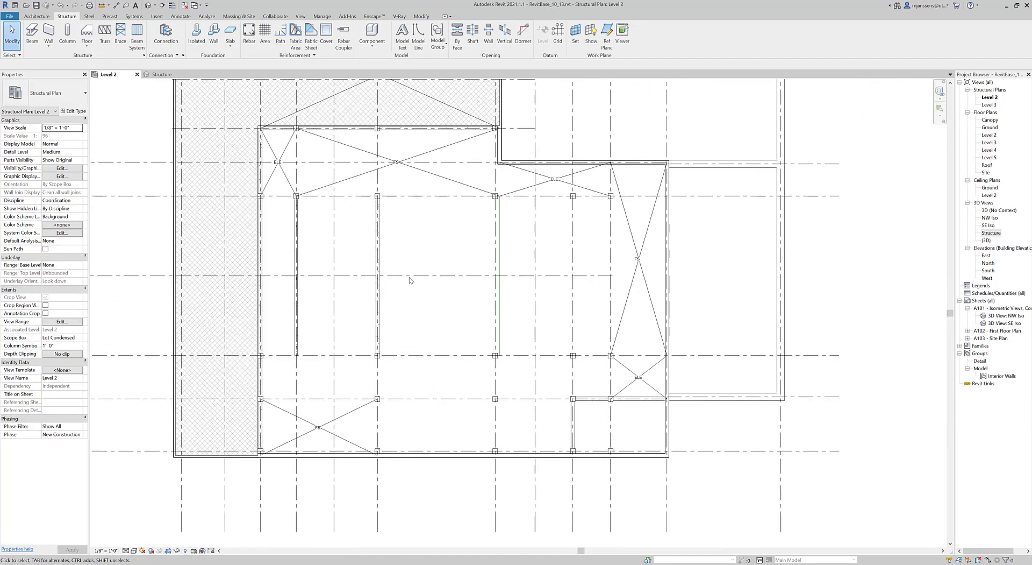
{"action": "left_click", "coordinate": [28, 45]}
{"action": "left_click", "coordinate": [400, 49]}
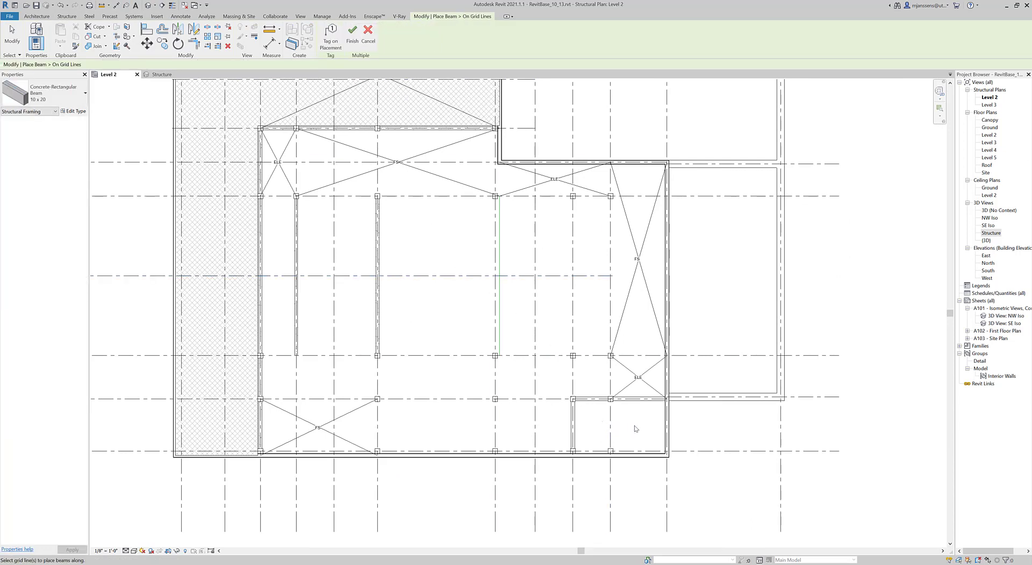
{"action": "left_click_drag", "start_coordinate": [635, 429], "coordinate": [243, 125]}
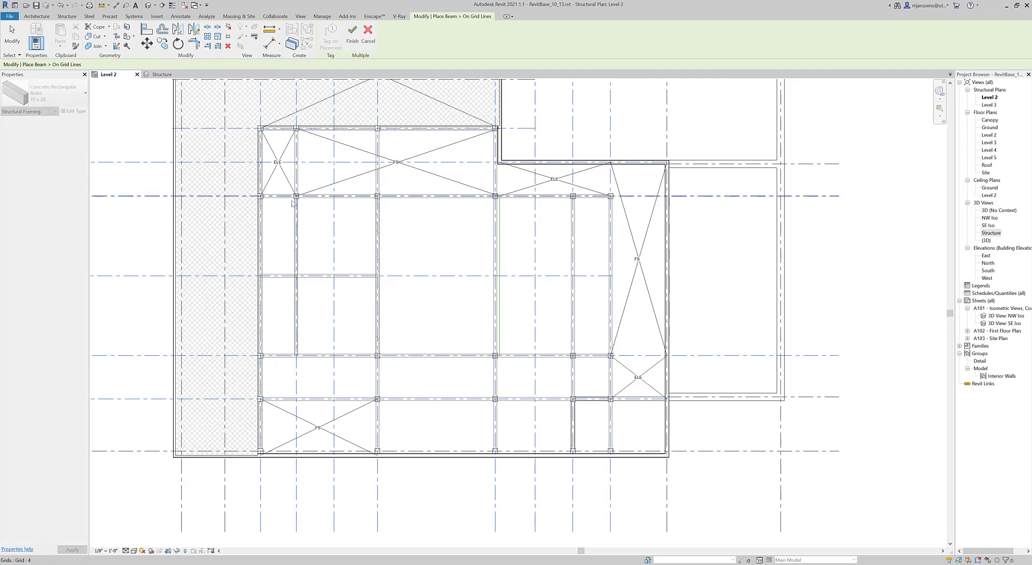
{"action": "scroll", "coordinate": [502, 274], "scroll_direction": "down", "scroll_amount": 2}
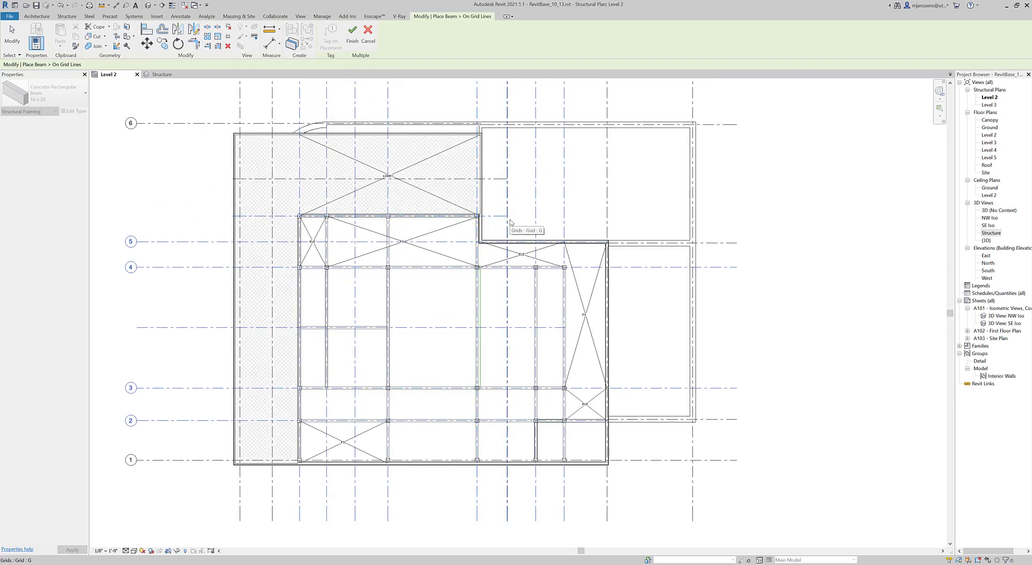
{"action": "scroll", "coordinate": [476, 271], "scroll_direction": "up", "scroll_amount": 1}
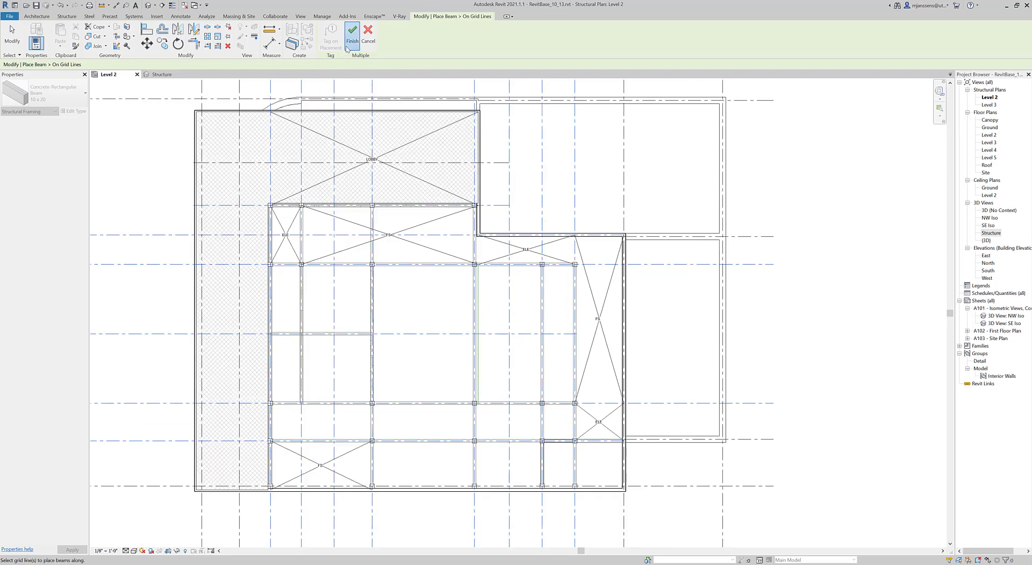
{"action": "key", "text": "Escape"}
{"action": "key", "text": "Escape"}
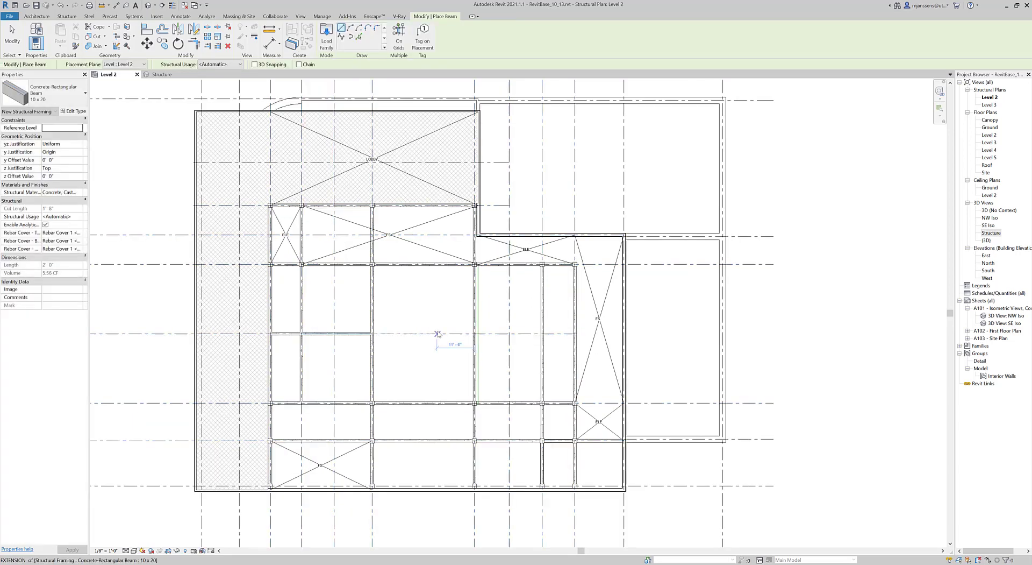
Step: Select and inspect the new beams on grid G, the top edge and the left bays
{"action": "left_click", "coordinate": [430, 264]}
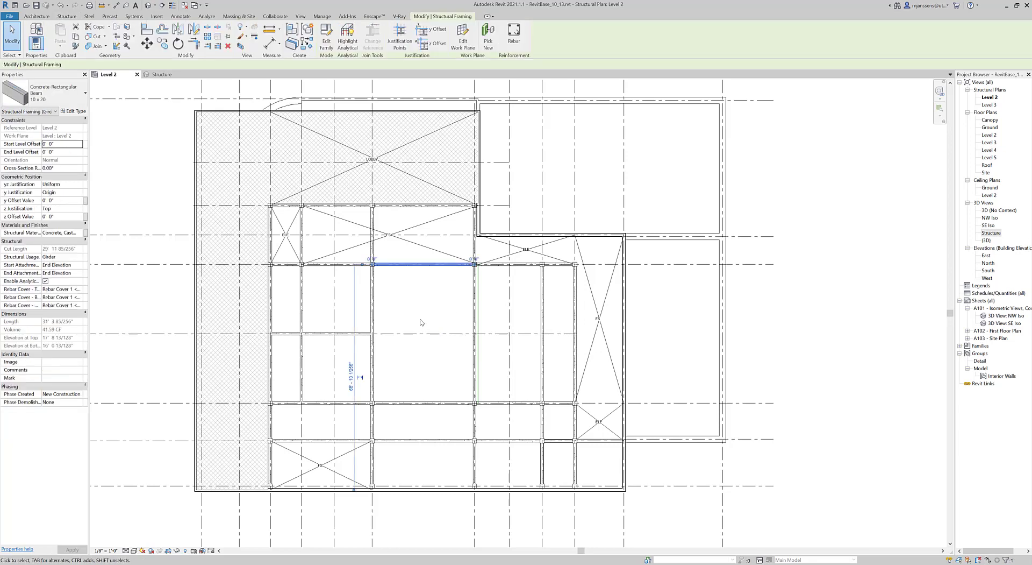
{"action": "key", "text": "Escape"}
{"action": "scroll", "coordinate": [374, 211], "scroll_direction": "up", "scroll_amount": 1}
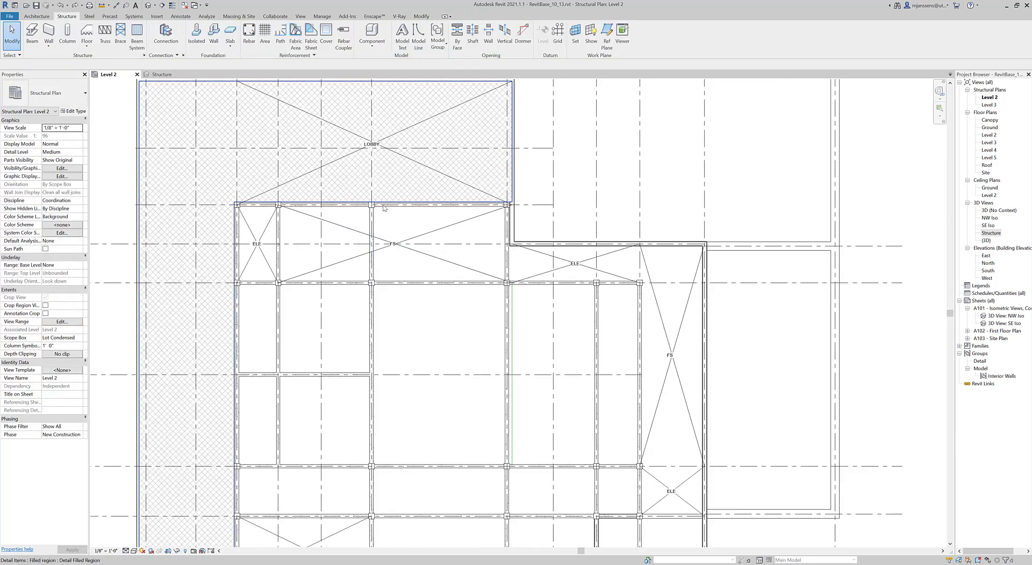
{"action": "left_click", "coordinate": [383, 206]}
{"action": "left_click", "coordinate": [388, 217]}
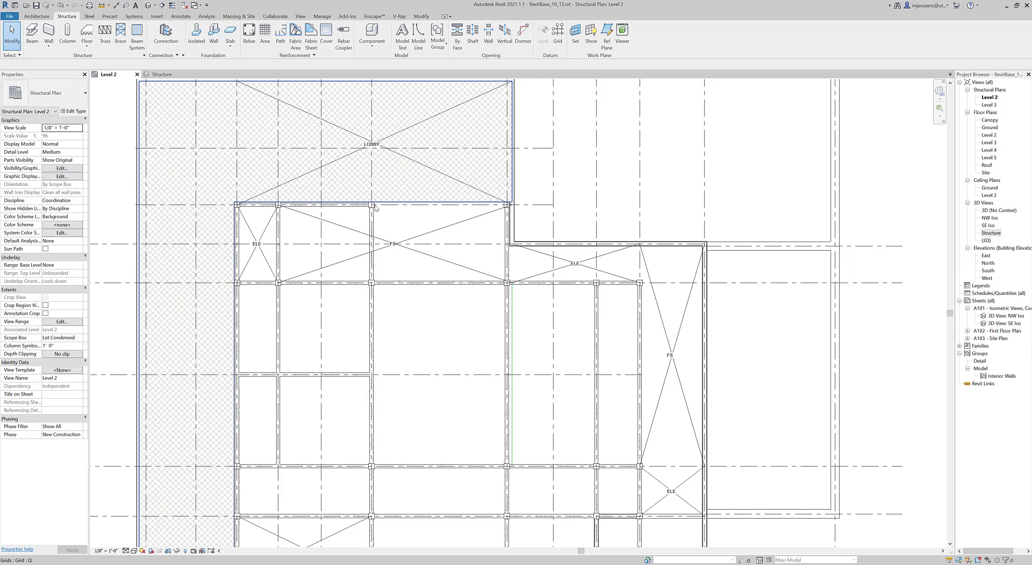
{"action": "key", "text": "Escape"}
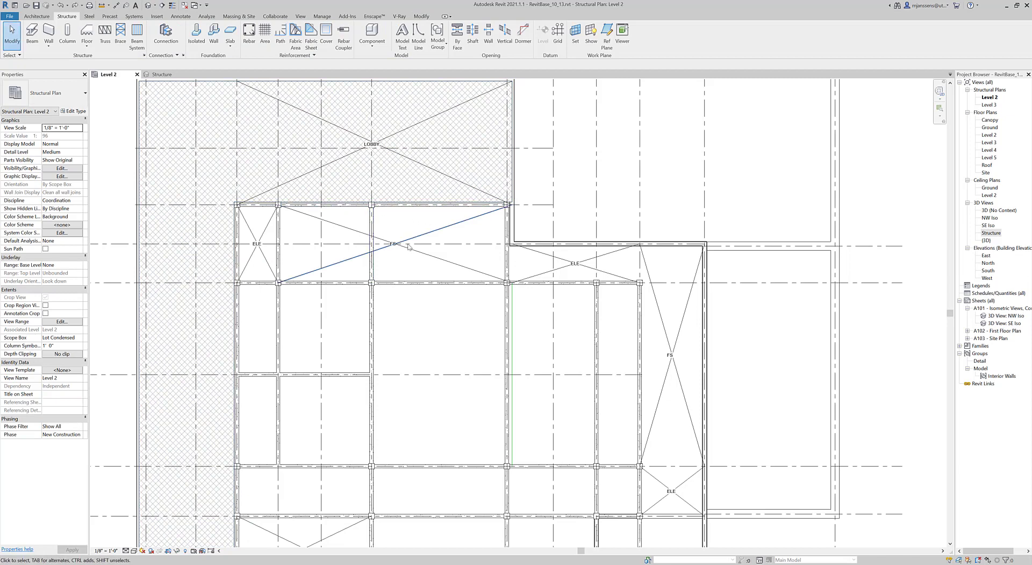
{"action": "scroll", "coordinate": [403, 271], "scroll_direction": "down", "scroll_amount": 3}
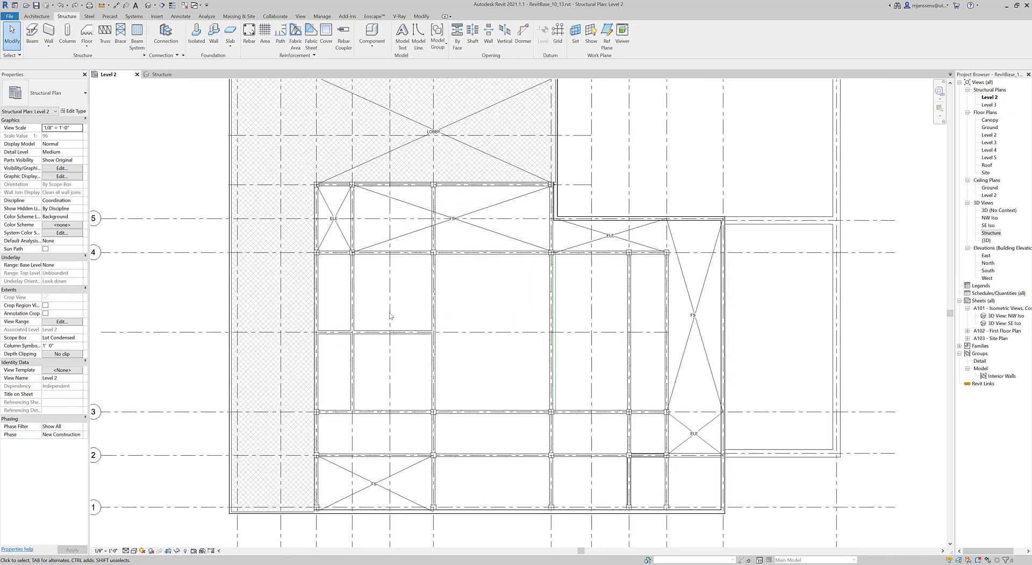
{"action": "scroll", "coordinate": [360, 334], "scroll_direction": "up", "scroll_amount": 2}
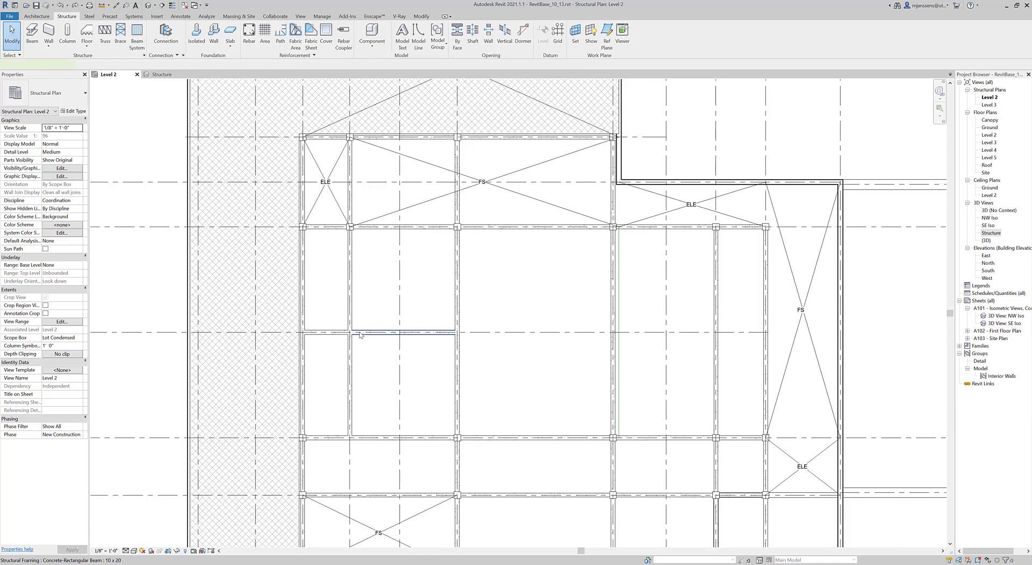
{"action": "left_click", "coordinate": [361, 332]}
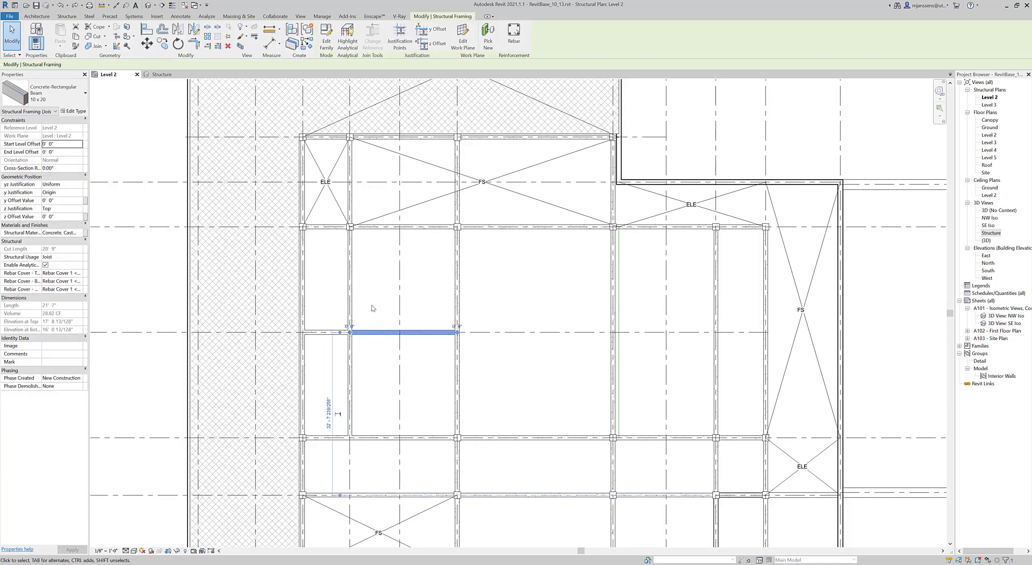
{"action": "scroll", "coordinate": [374, 307], "scroll_direction": "down", "scroll_amount": 1}
{"action": "left_click", "coordinate": [335, 329]}
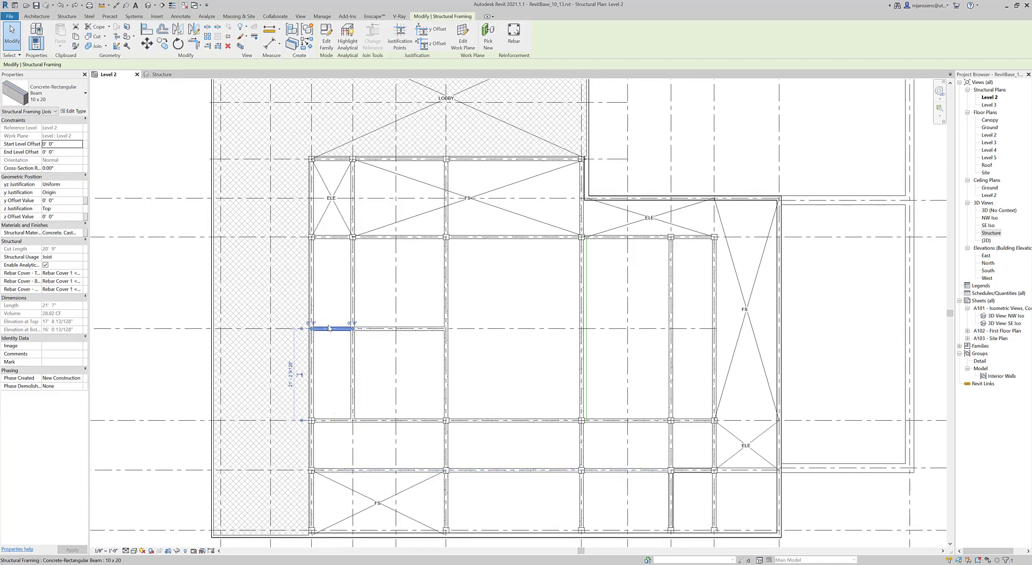
{"action": "left_click", "coordinate": [531, 387]}
Step: Zoom and pan until all framing between grid lines 1 and 6 is visible
{"action": "scroll", "coordinate": [469, 311], "scroll_direction": "down", "scroll_amount": 1}
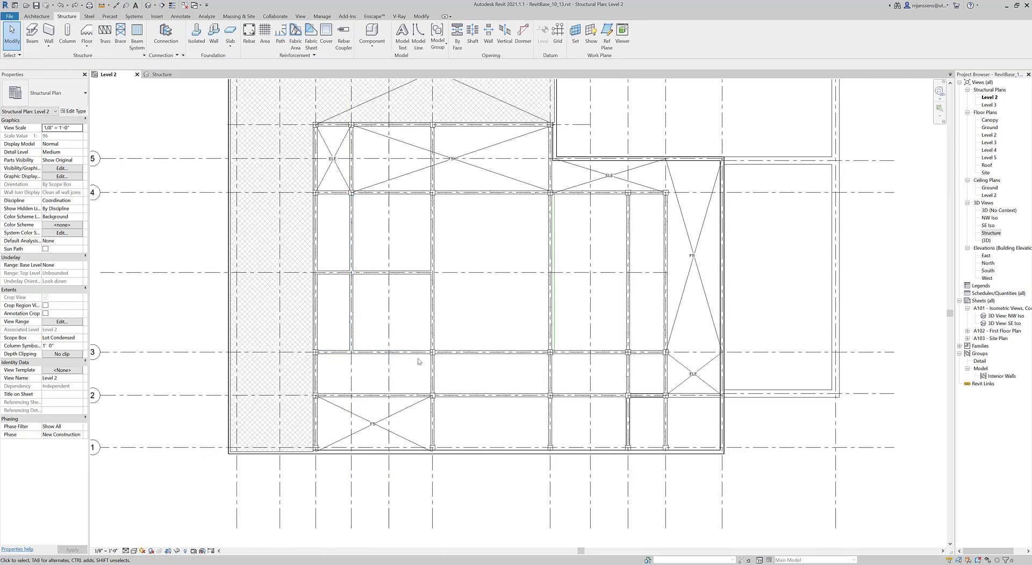
{"action": "scroll", "coordinate": [387, 375], "scroll_direction": "up", "scroll_amount": 2}
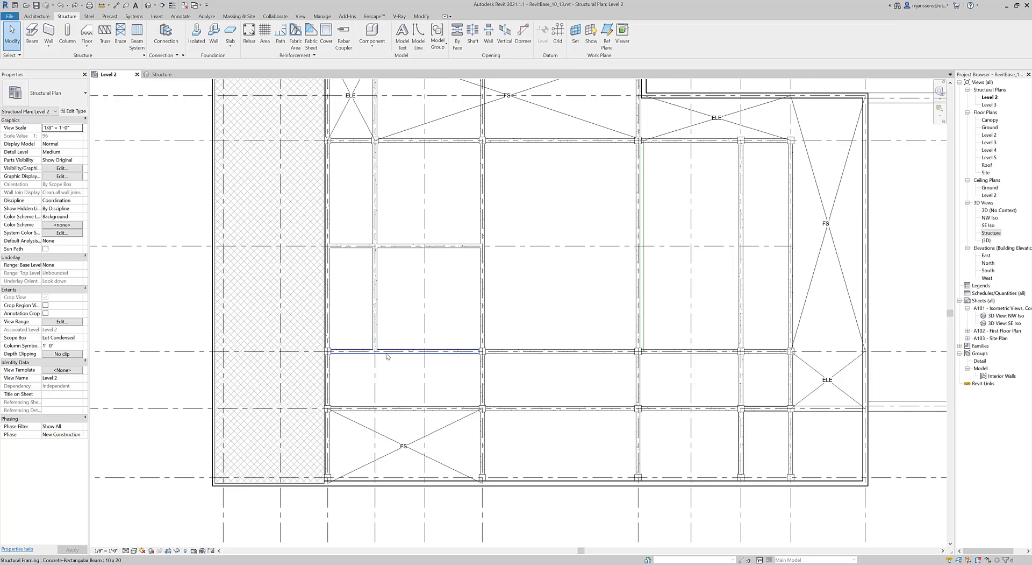
{"action": "scroll", "coordinate": [388, 352], "scroll_direction": "up", "scroll_amount": 2}
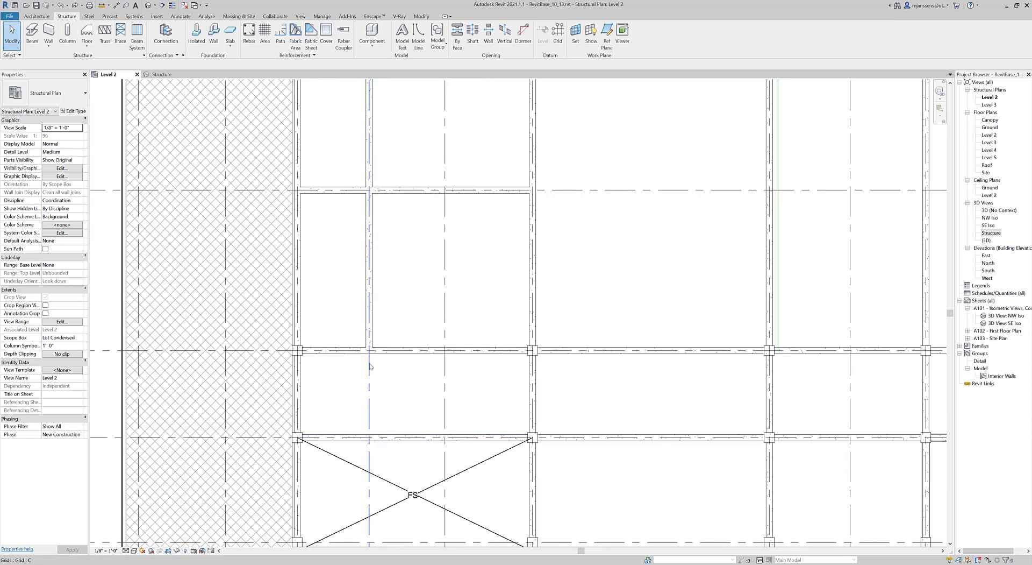
{"action": "scroll", "coordinate": [366, 348], "scroll_direction": "down", "scroll_amount": 1}
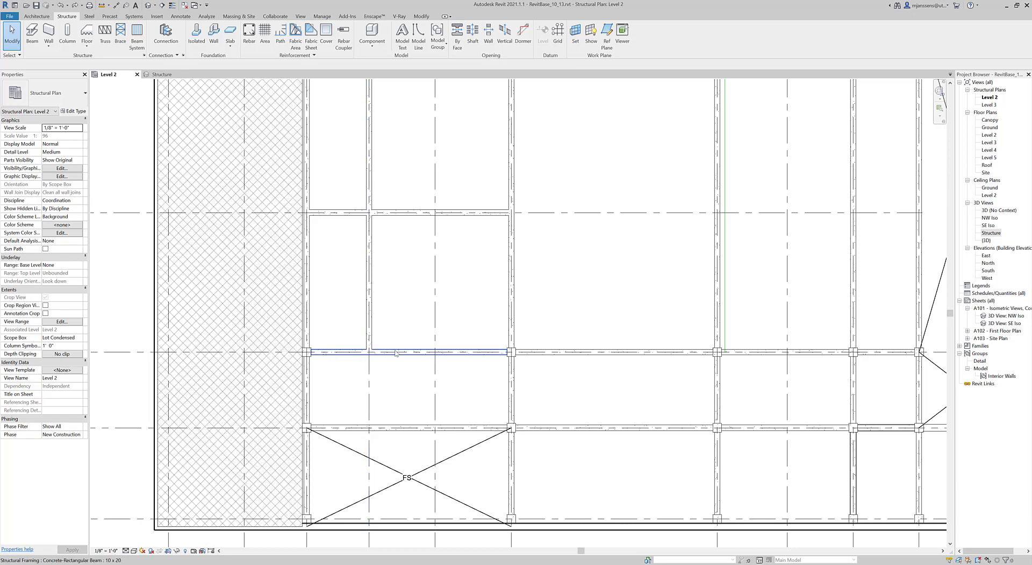
{"action": "middle_click_drag", "start_coordinate": [428, 355], "coordinate": [421, 381]}
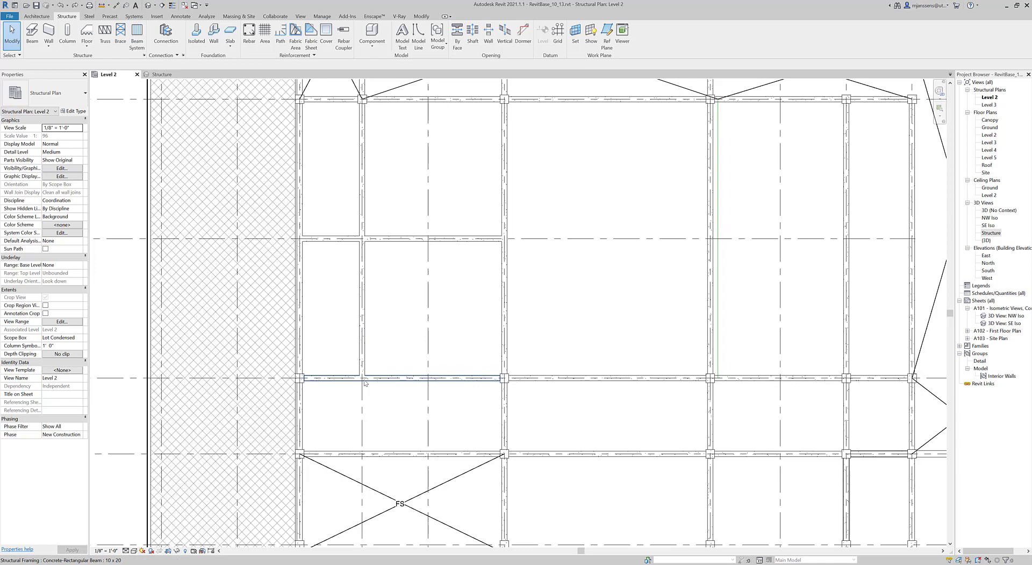
{"action": "scroll", "coordinate": [361, 380], "scroll_direction": "down", "scroll_amount": 1}
{"action": "middle_click_drag", "start_coordinate": [381, 372], "coordinate": [376, 382]}
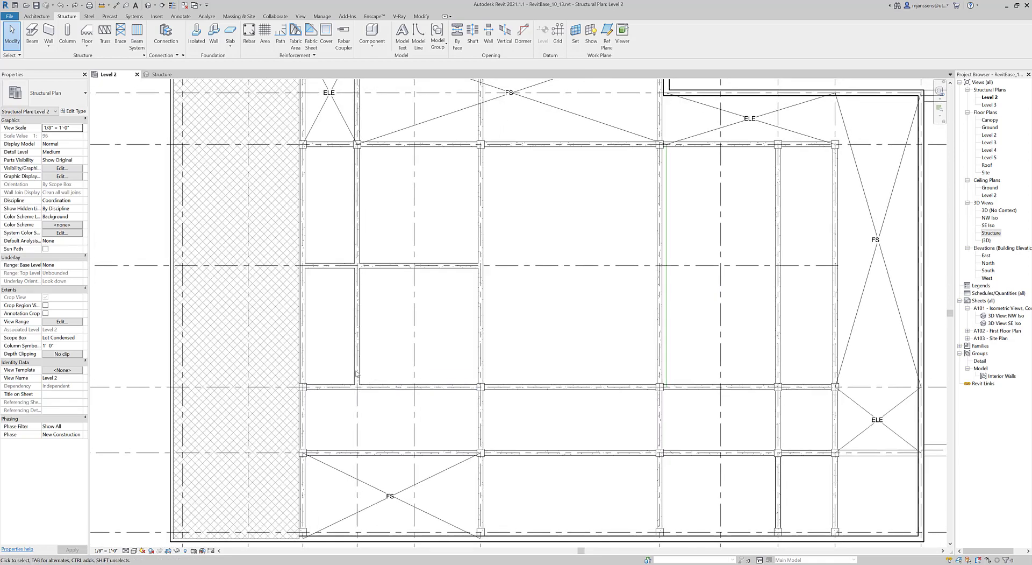
{"action": "scroll", "coordinate": [377, 379], "scroll_direction": "down", "scroll_amount": 3}
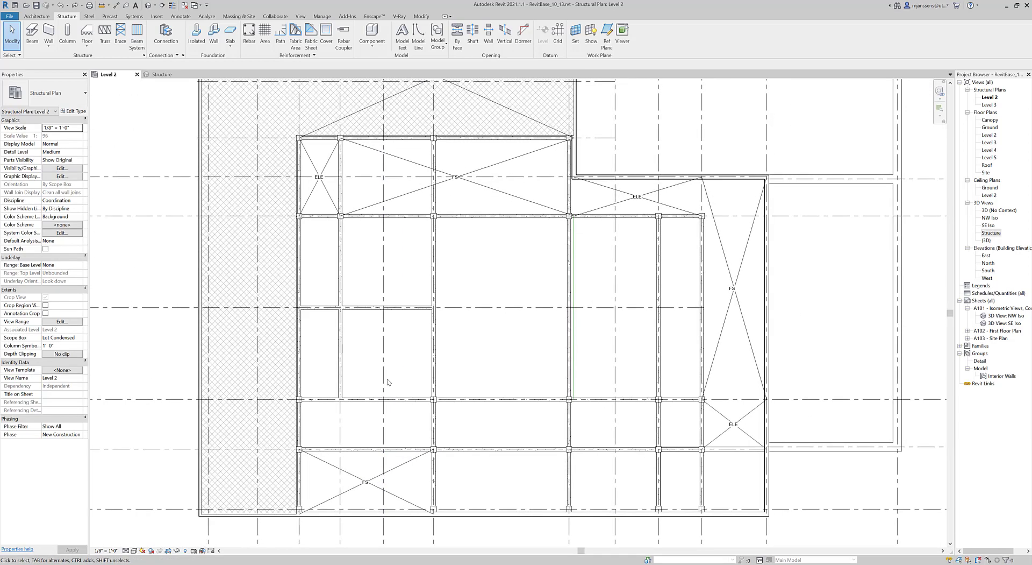
{"action": "scroll", "coordinate": [388, 382], "scroll_direction": "down", "scroll_amount": 1}
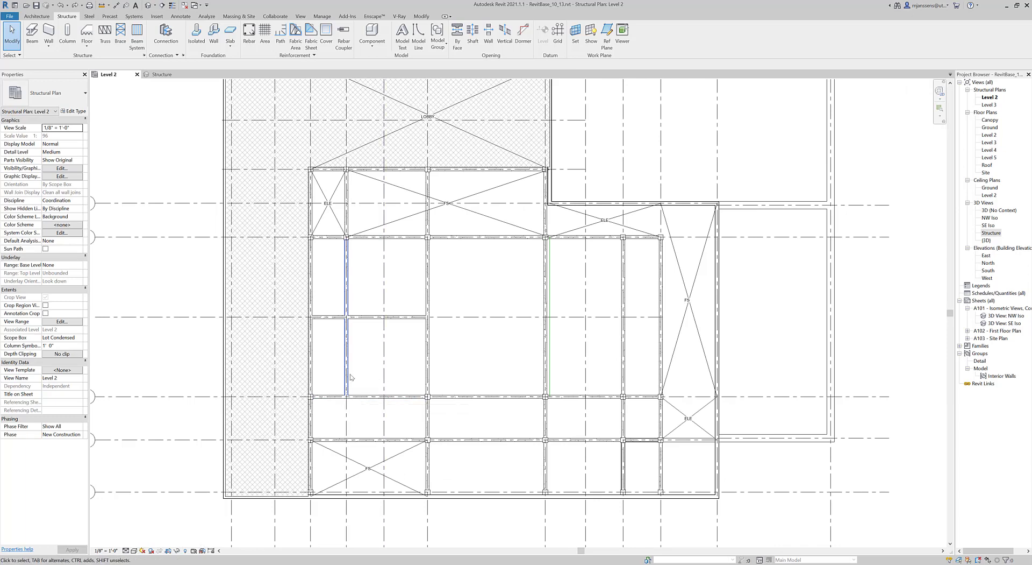
{"action": "middle_click_drag", "start_coordinate": [396, 383], "coordinate": [387, 404]}
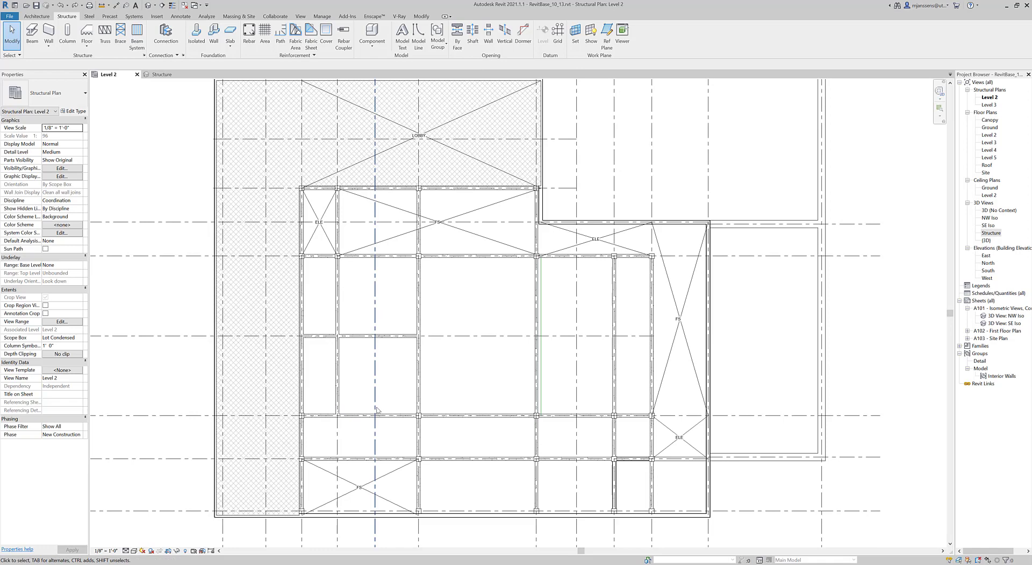
{"action": "scroll", "coordinate": [344, 399], "scroll_direction": "down", "scroll_amount": 2}
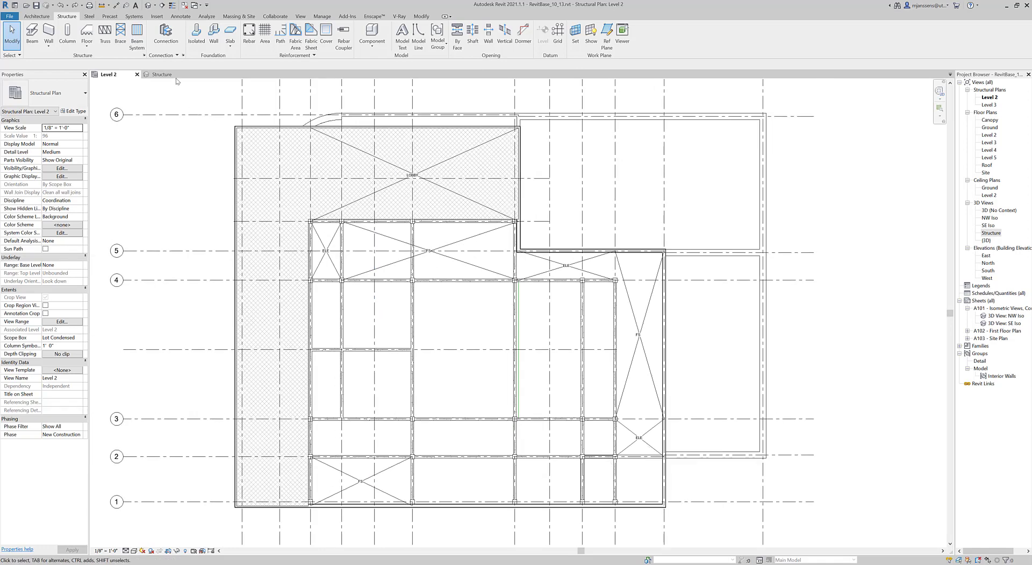
Step: Tile the Structure 3D view beside the Level 2 plan with WT and zoom each view
{"action": "left_click", "coordinate": [162, 74]}
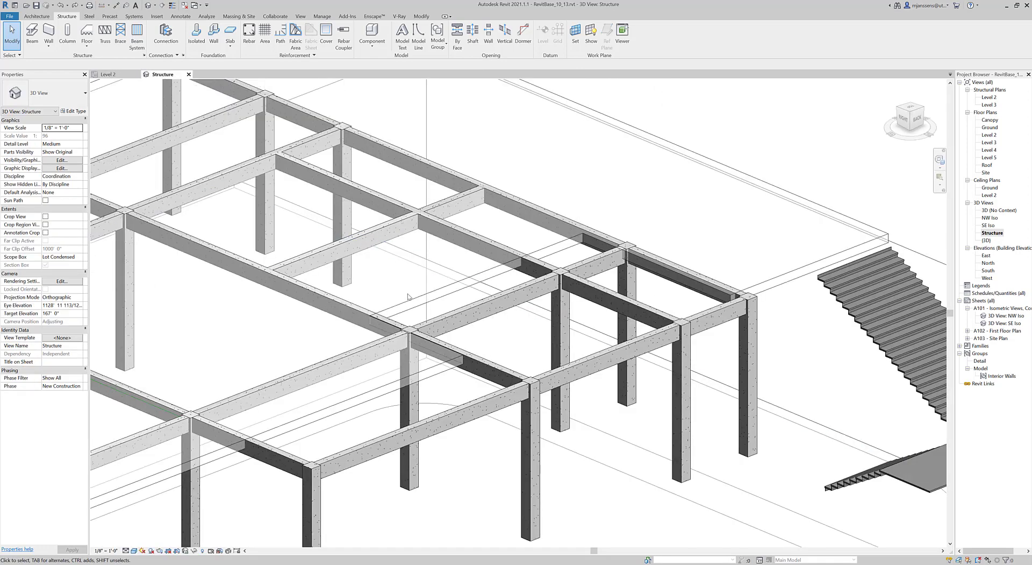
{"action": "scroll", "coordinate": [408, 296], "scroll_direction": "down", "scroll_amount": 2}
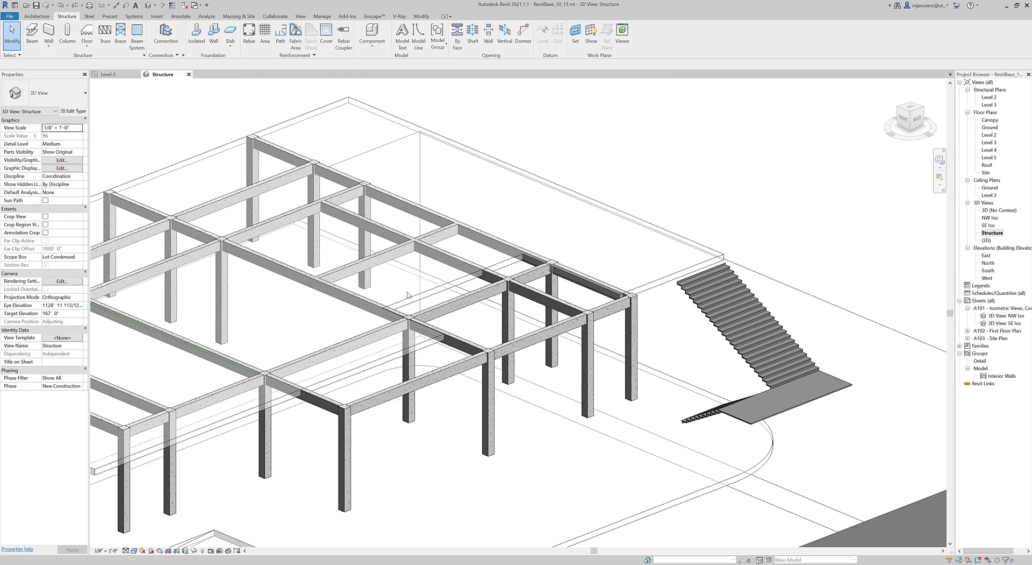
{"action": "key", "text": "w"}
{"action": "key", "text": "t"}
{"action": "scroll", "coordinate": [320, 342], "scroll_direction": "down", "scroll_amount": 2}
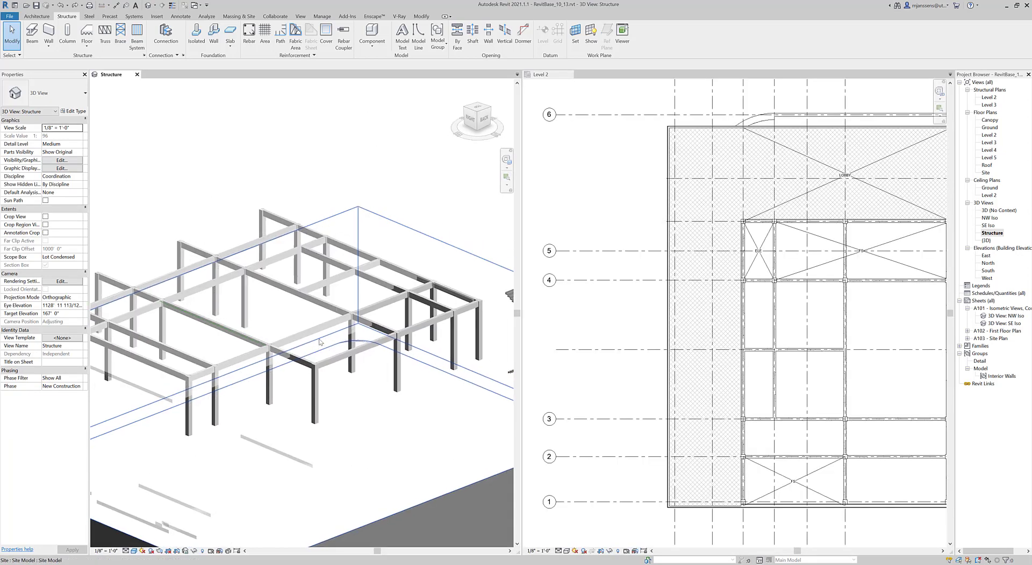
{"action": "scroll", "coordinate": [693, 383], "scroll_direction": "down", "scroll_amount": 1}
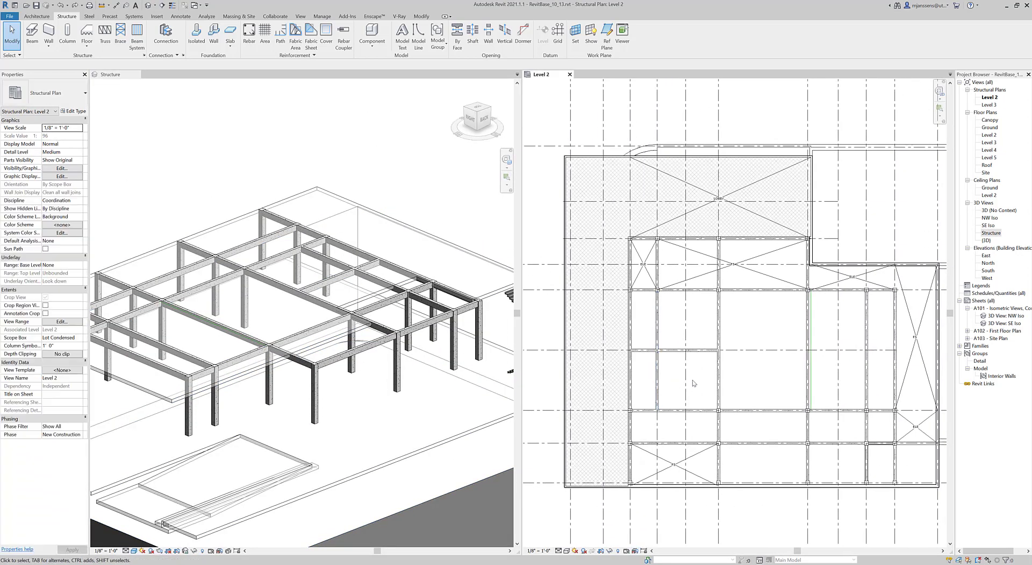
{"action": "scroll", "coordinate": [694, 382], "scroll_direction": "up", "scroll_amount": 2}
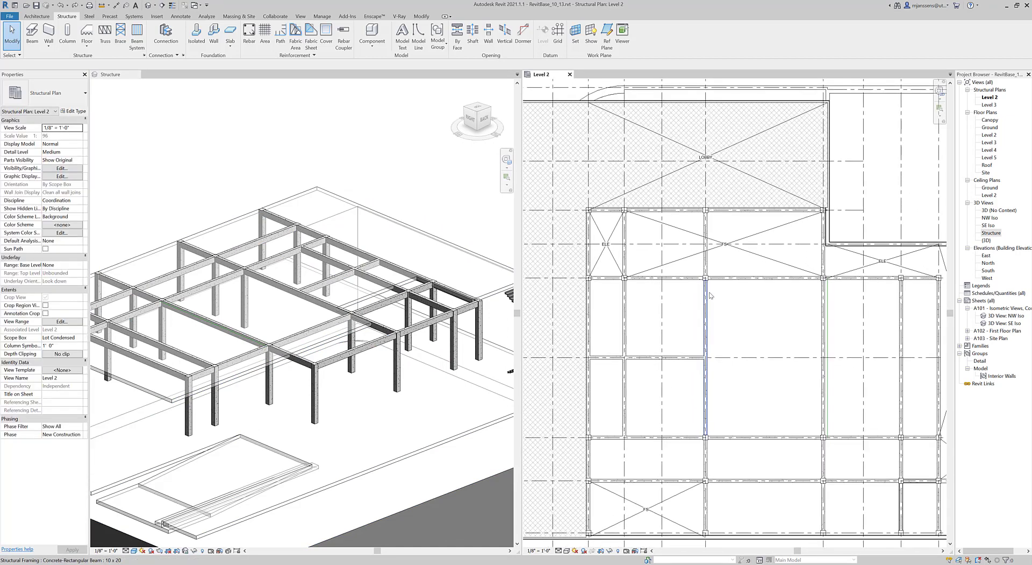
Step: Retype the short horizontal Level 2 concrete beam between columns from 10 x 20 to 12 x 24
{"action": "left_click", "coordinate": [710, 295]}
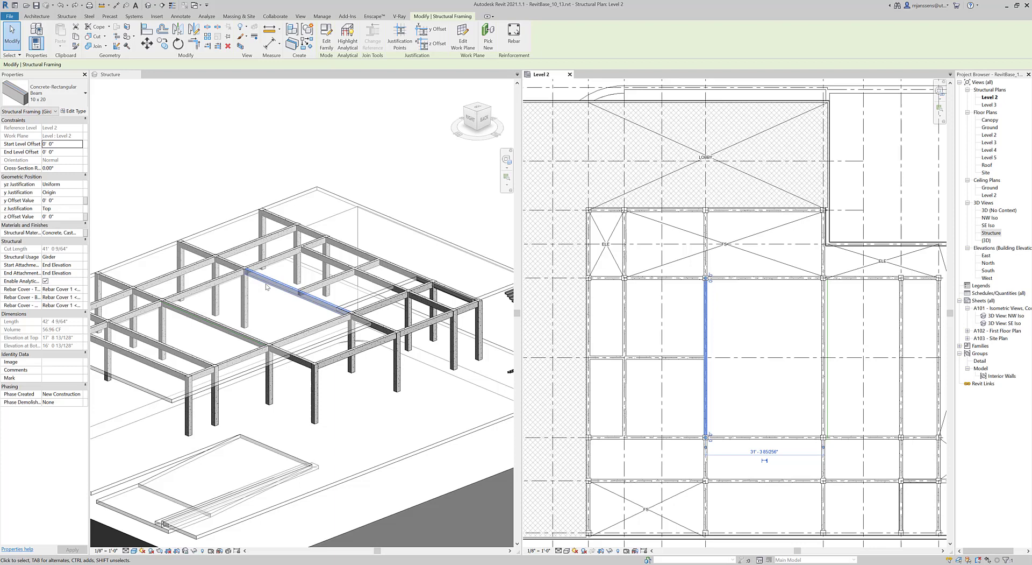
{"action": "scroll", "coordinate": [267, 286], "scroll_direction": "down", "scroll_amount": 1}
{"action": "middle_click_drag", "start_coordinate": [267, 287], "coordinate": [312, 293]}
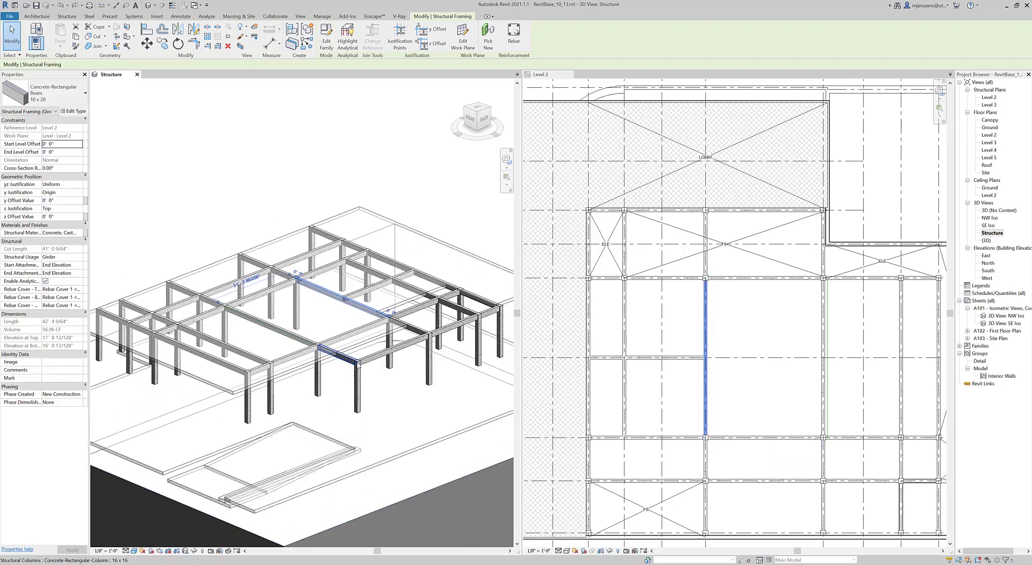
{"action": "left_click", "coordinate": [668, 325]}
{"action": "left_click", "coordinate": [689, 279]}
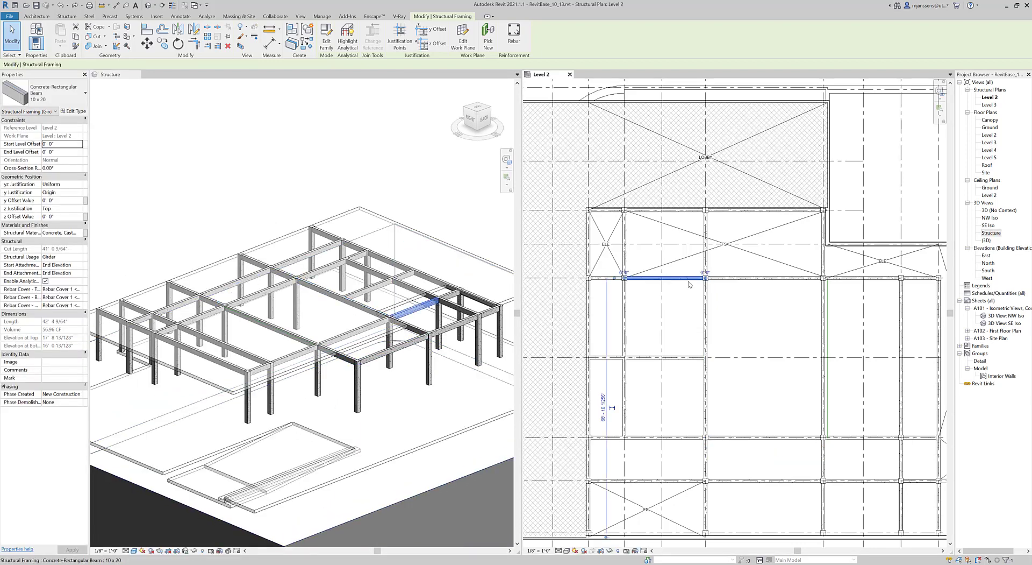
{"action": "left_click", "coordinate": [57, 96]}
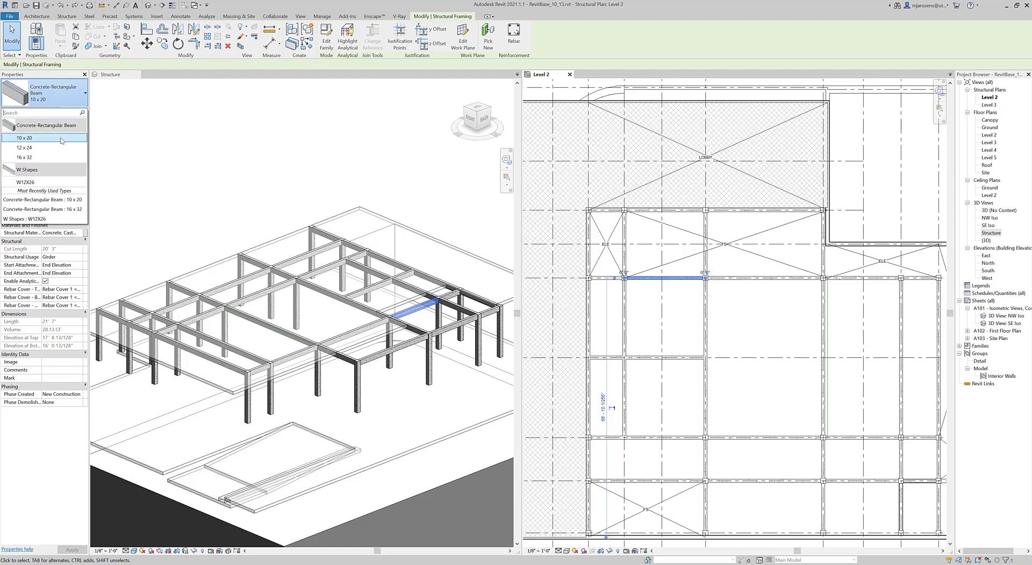
{"action": "left_click", "coordinate": [60, 148]}
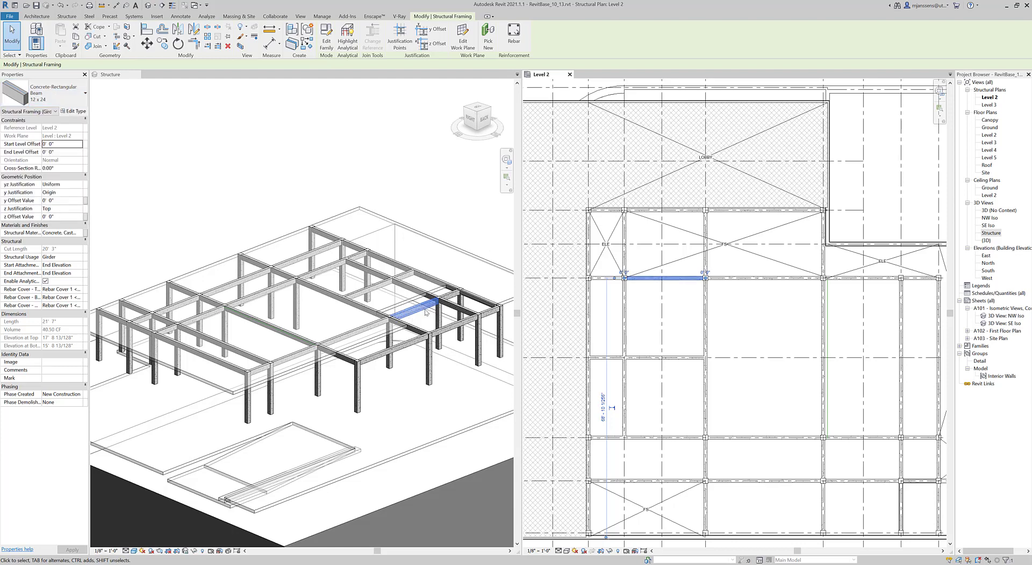
{"action": "key", "text": "Escape"}
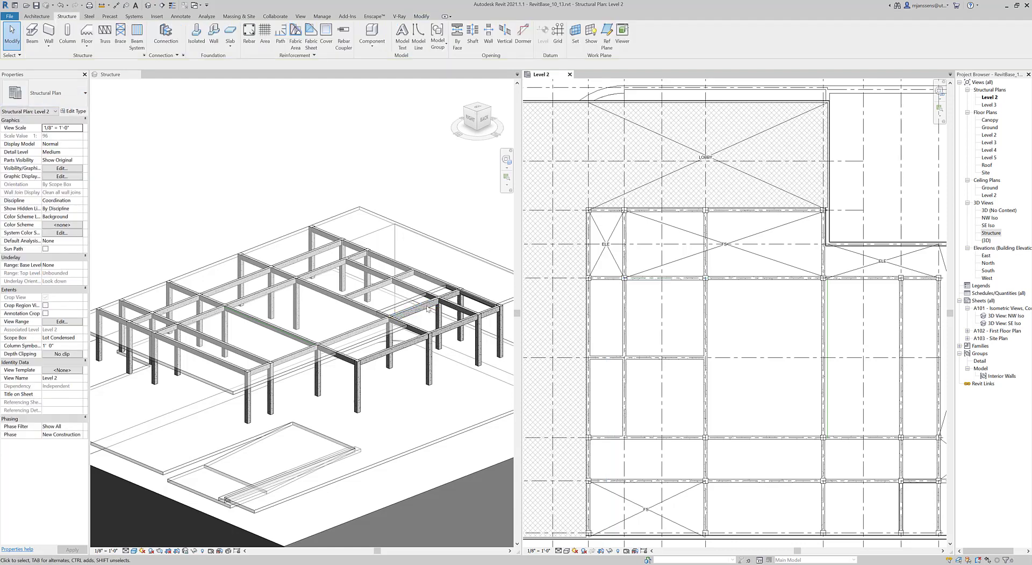
{"action": "scroll", "coordinate": [431, 303], "scroll_direction": "up", "scroll_amount": 2}
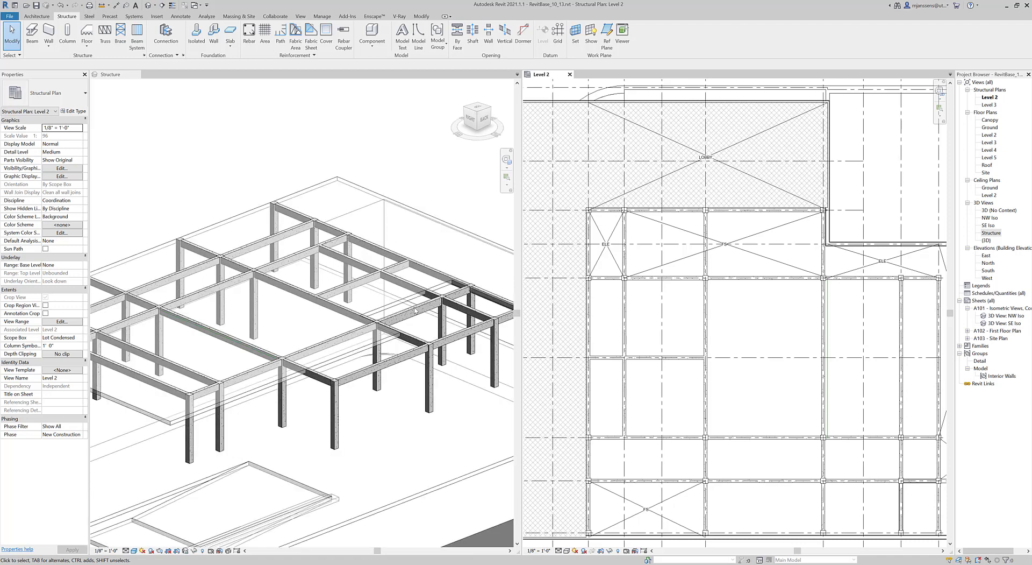
{"action": "scroll", "coordinate": [415, 310], "scroll_direction": "up", "scroll_amount": 2}
Step: Give the 12 x 24 beam a z Offset Value of -2' in Properties
{"action": "left_click", "coordinate": [406, 315]}
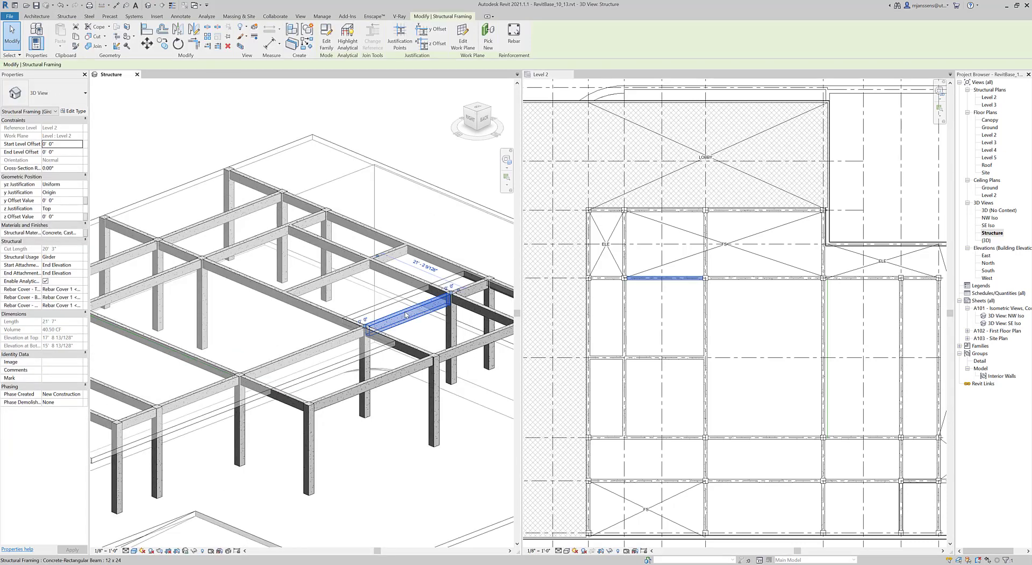
{"action": "left_click", "coordinate": [64, 216]}
{"action": "type", "text": "-2'"}
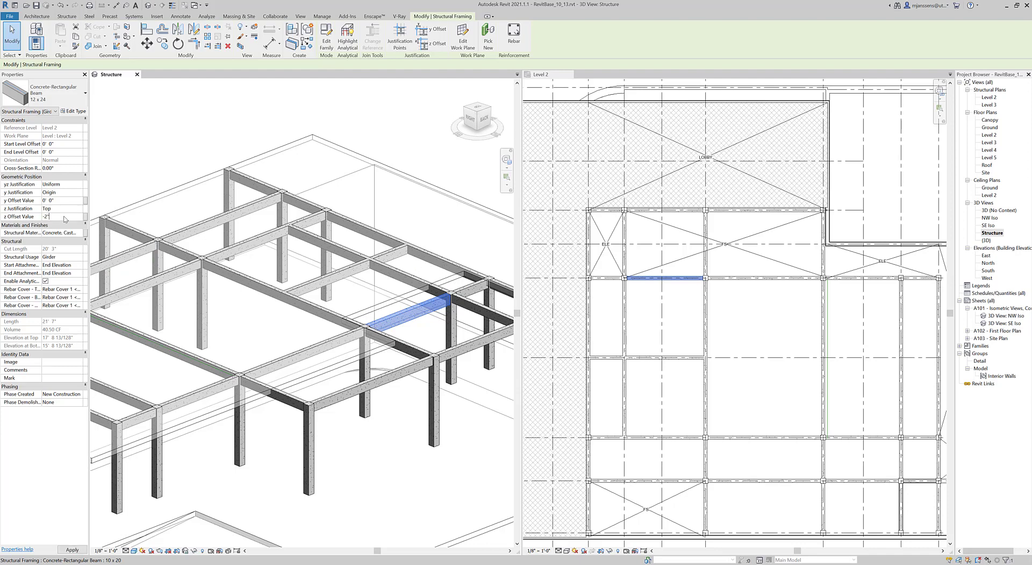
{"action": "scroll", "coordinate": [444, 292], "scroll_direction": "up", "scroll_amount": 5}
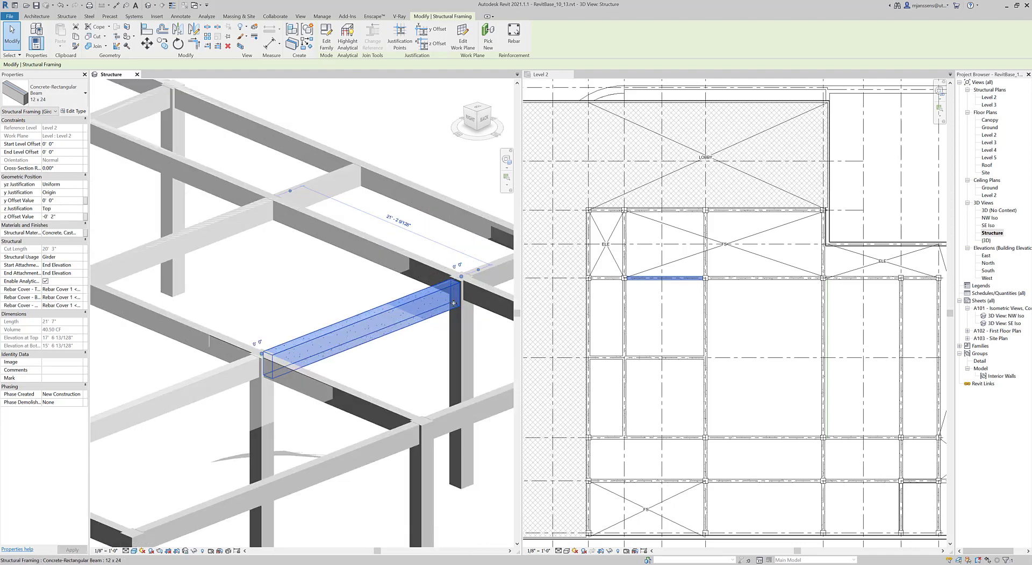
{"action": "key", "text": "Escape"}
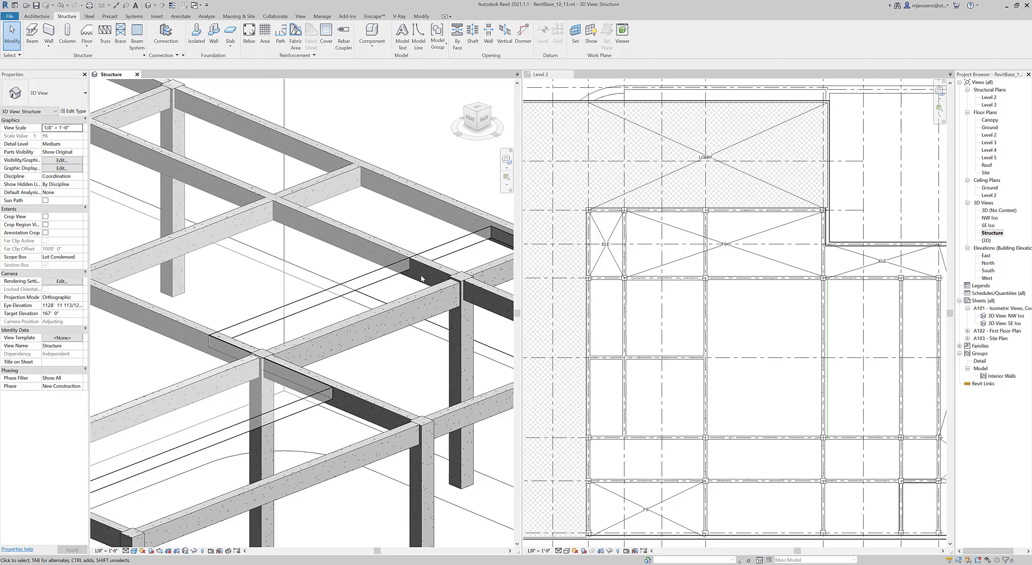
Step: Orbit and zoom the 3D view to inspect the lowered beam
{"action": "scroll", "coordinate": [422, 278], "scroll_direction": "up", "scroll_amount": 2}
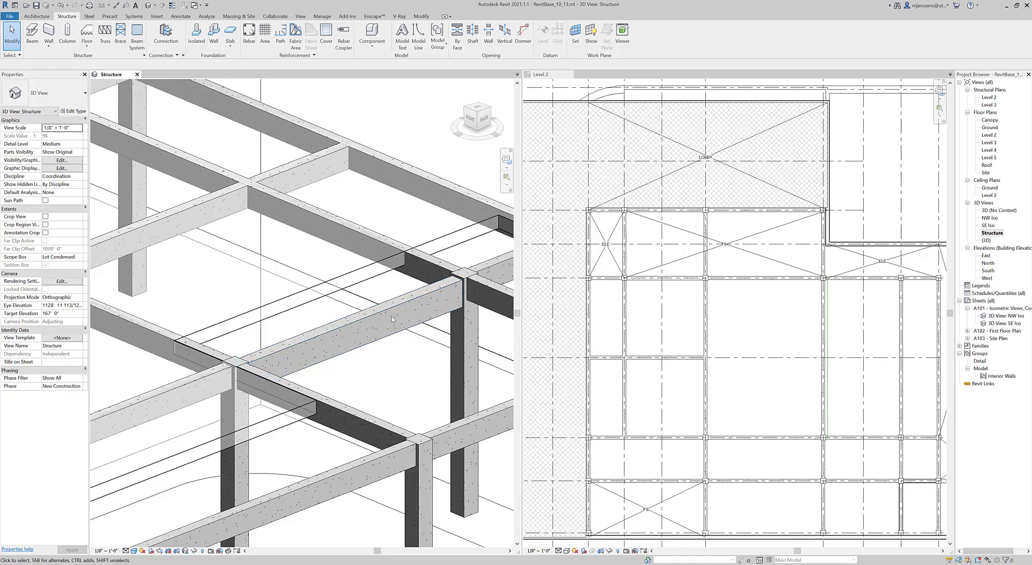
{"action": "middle_click_drag", "start_coordinate": [391, 315], "coordinate": [358, 341], "text": "shift"}
{"action": "scroll", "coordinate": [358, 341], "scroll_direction": "down", "scroll_amount": 4}
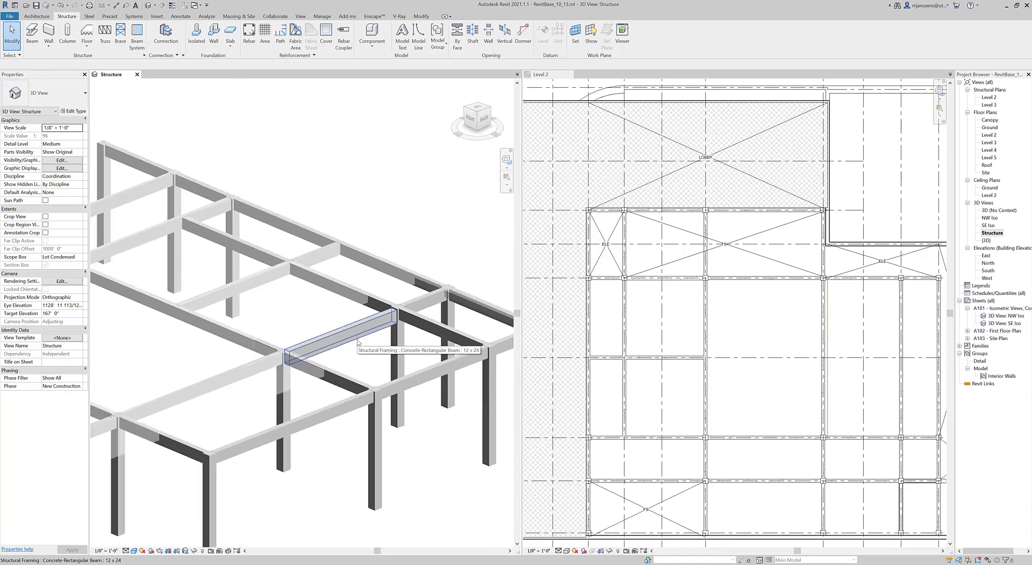
Step: Pull the vertical beam's top end down, then extend the 10 x 20 beam above to meet it
{"action": "left_click", "coordinate": [625, 309]}
{"action": "left_click_drag", "start_coordinate": [624, 277], "coordinate": [625, 357]}
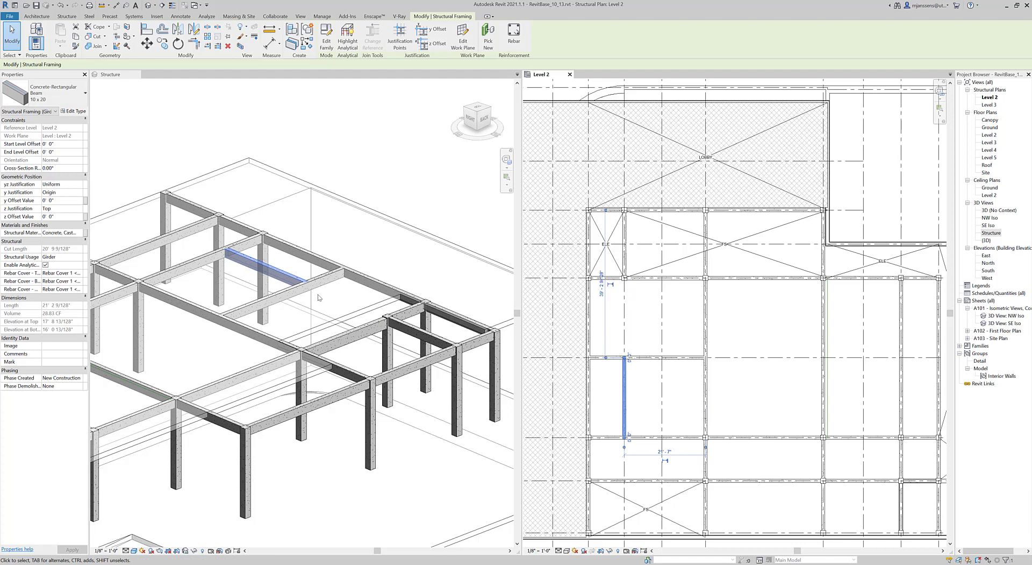
{"action": "left_click", "coordinate": [347, 334]}
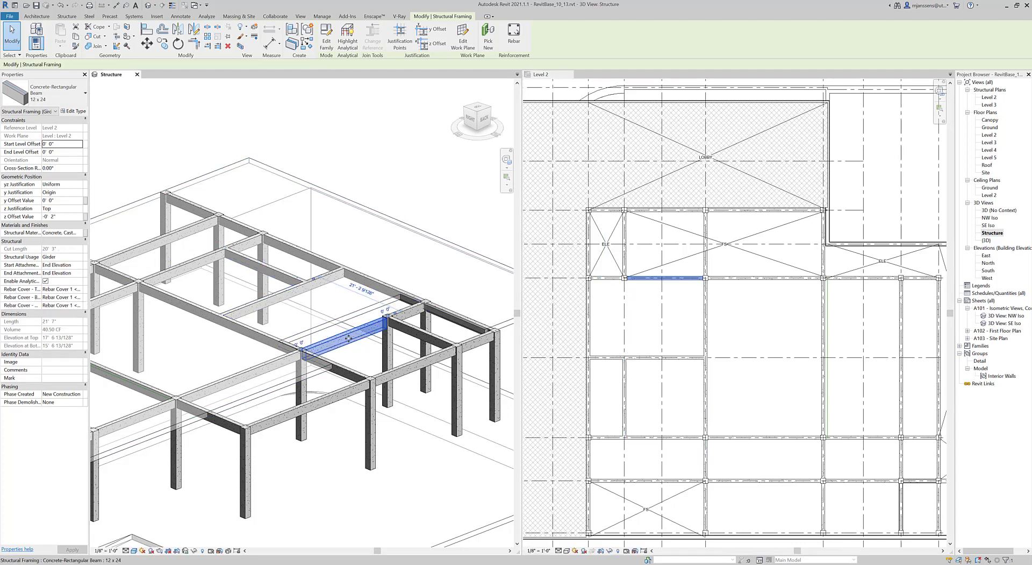
{"action": "left_click", "coordinate": [411, 329]}
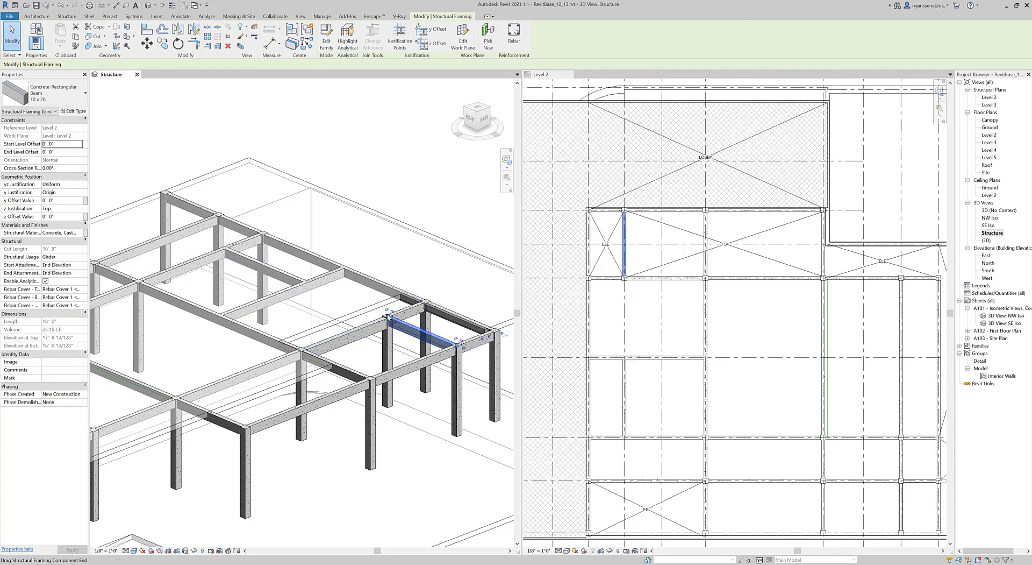
{"action": "left_click_drag", "start_coordinate": [388, 317], "coordinate": [404, 338]}
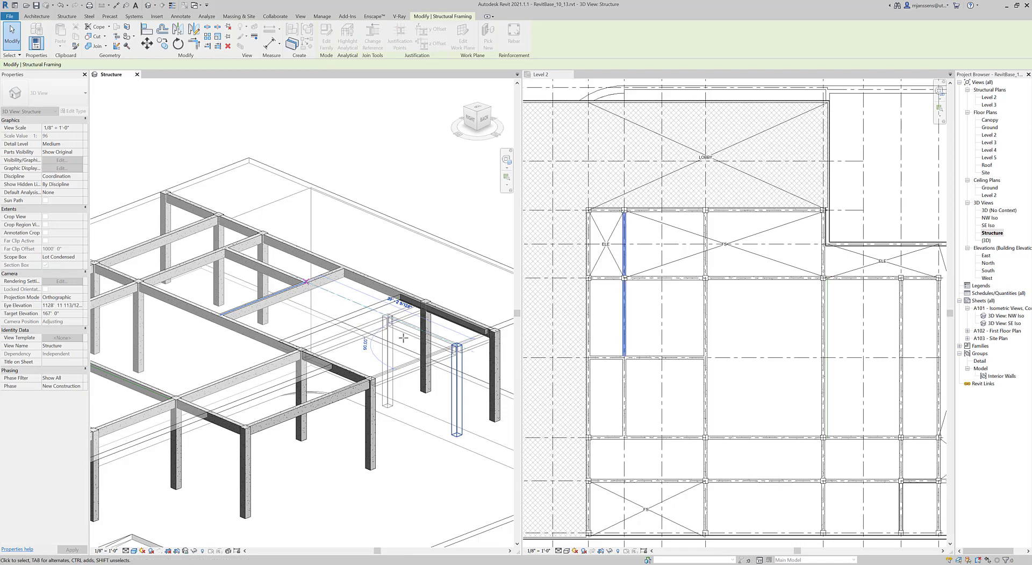
{"action": "key", "text": "Escape"}
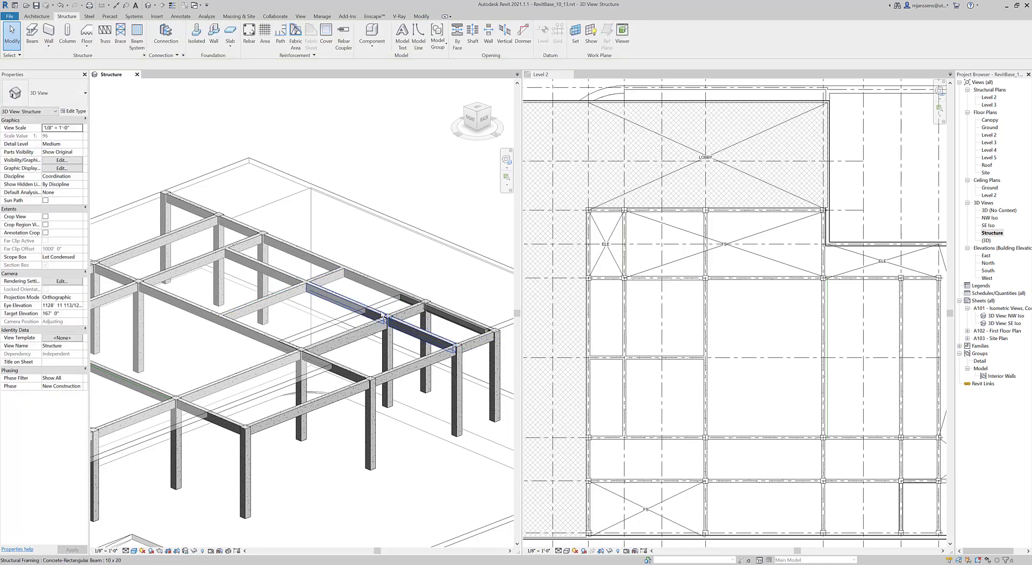